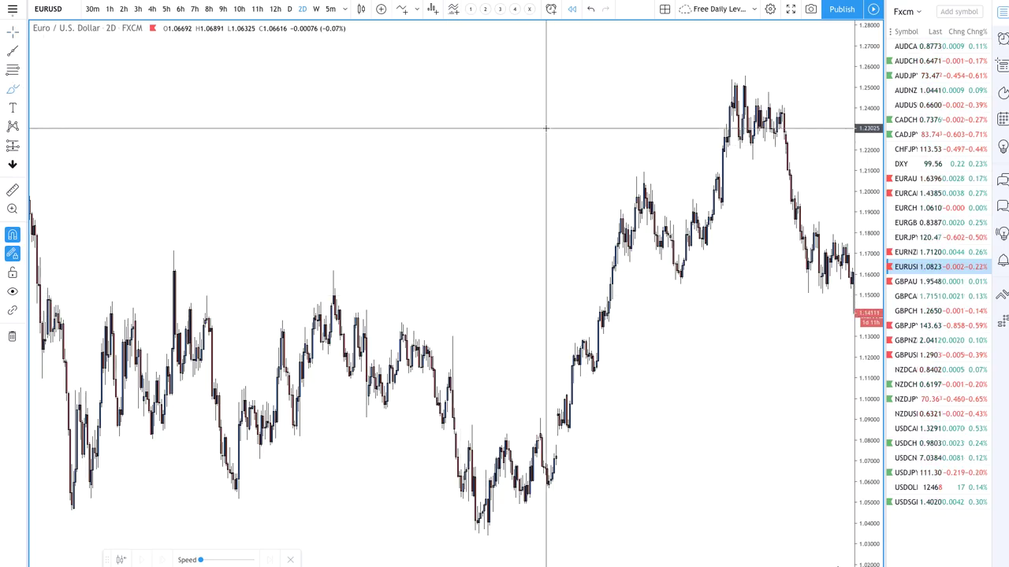
# - Circle the large EURUSD rally with the Brush and draw a rectangle zone from about 1.1552 to 1.1788 extending from the earlier decline to the rally
pyautogui.moveTo(712, 70)
pyautogui.mouseDown()
pyautogui.moveTo(623, 113)
pyautogui.moveTo(495, 349)
pyautogui.moveTo(487, 468)
pyautogui.moveTo(636, 415)
pyautogui.moveTo(747, 252)
pyautogui.moveTo(789, 144)
pyautogui.moveTo(699, 87)
pyautogui.mouseUp()
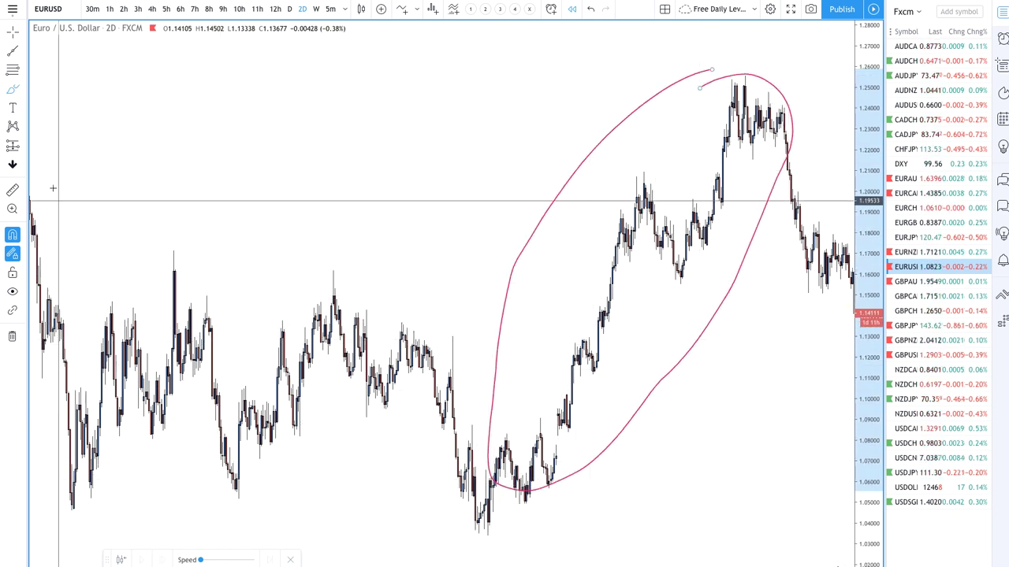
pyautogui.click(24, 90)
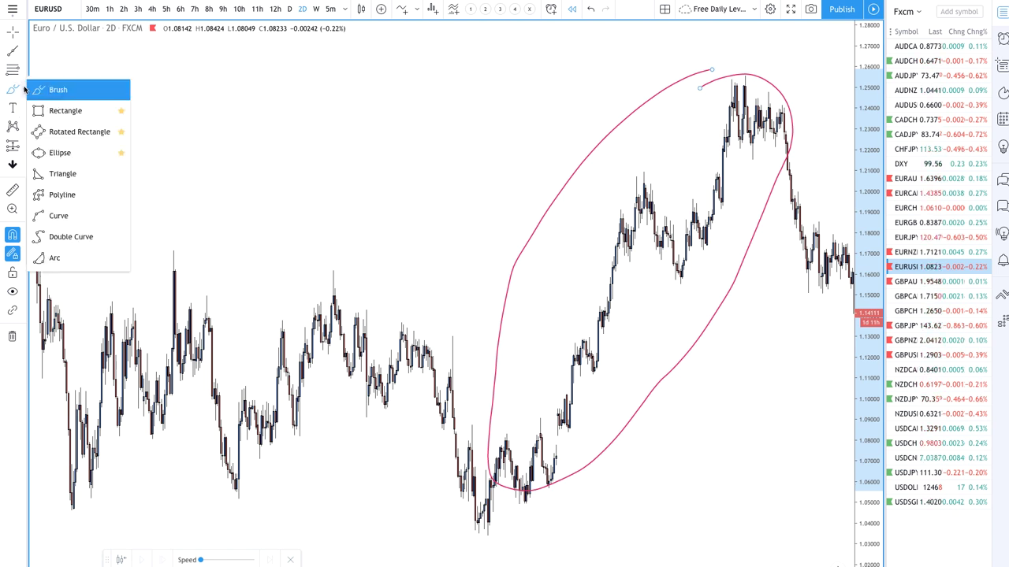
pyautogui.click(63, 111)
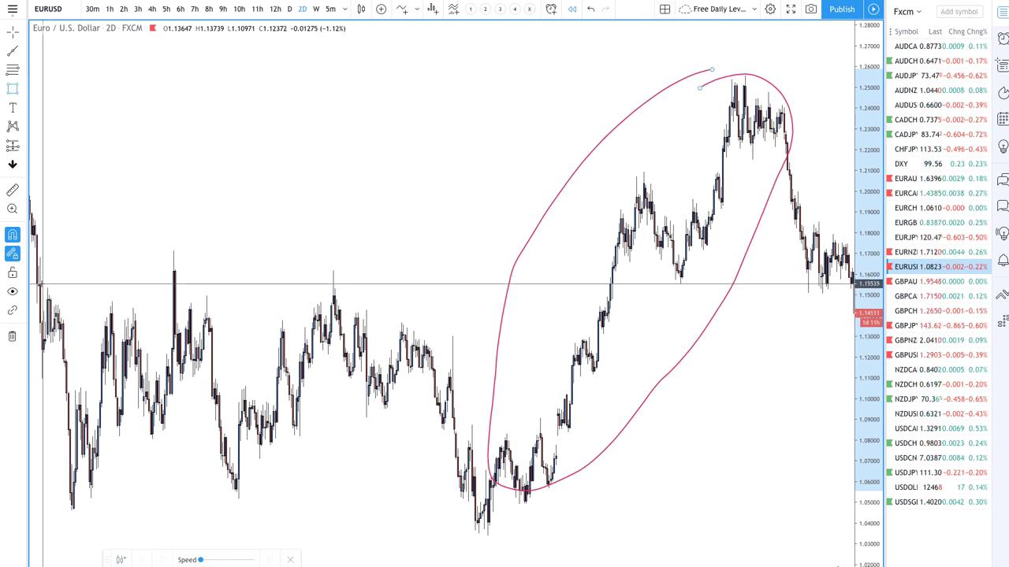
pyautogui.moveTo(38, 284)
pyautogui.mouseDown()
pyautogui.moveTo(462, 236)
pyautogui.moveTo(624, 257)
pyautogui.moveTo(293, 316)
pyautogui.moveTo(668, 247)
pyautogui.moveTo(652, 220)
pyautogui.mouseUp()
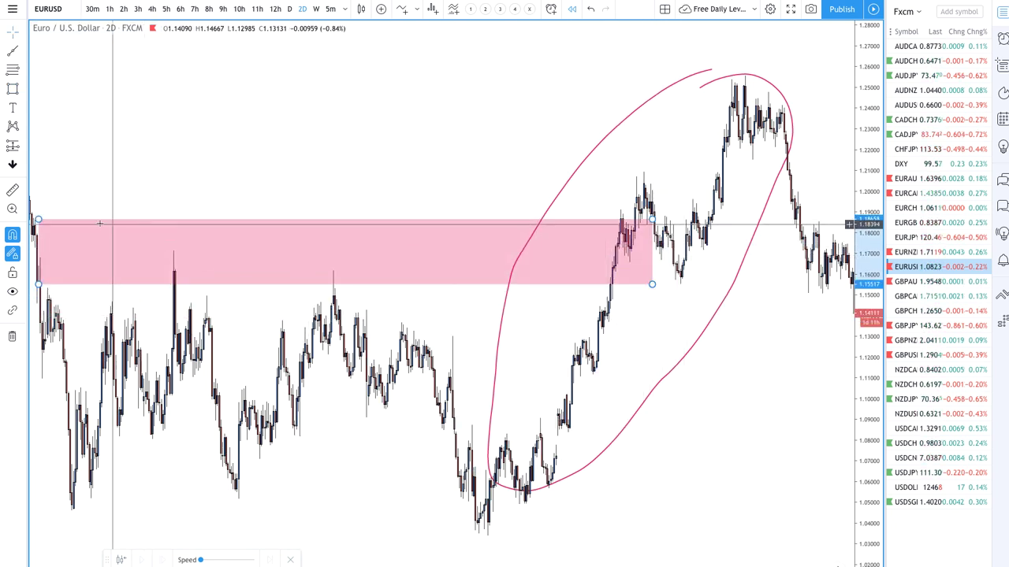
pyautogui.moveTo(38, 220); pyautogui.dragTo(34, 252)
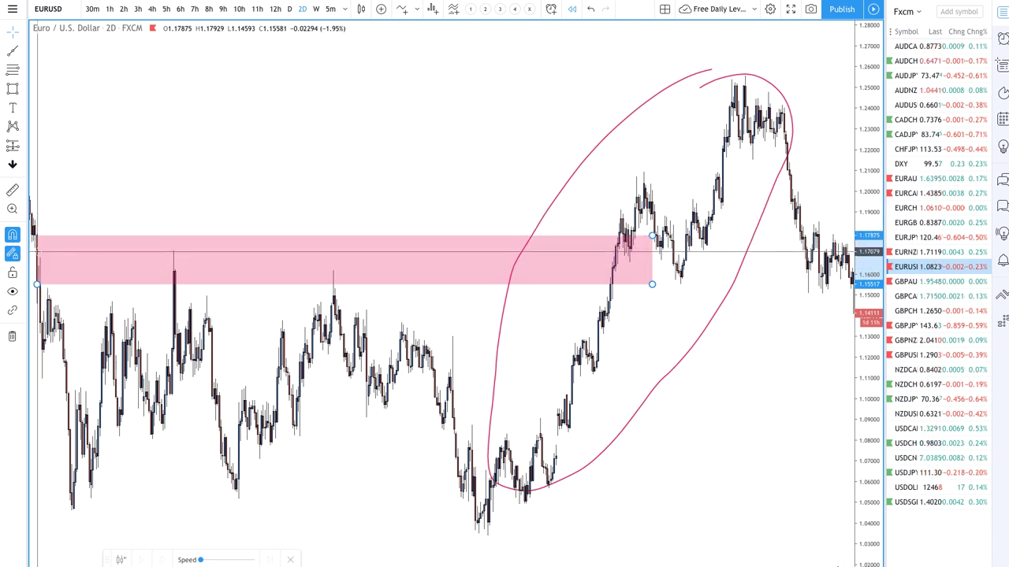
# - Brush a zigzag path through the range's swing lows and highs, ending with the rise into the pink zone
pyautogui.scroll(-2, 330, 280)
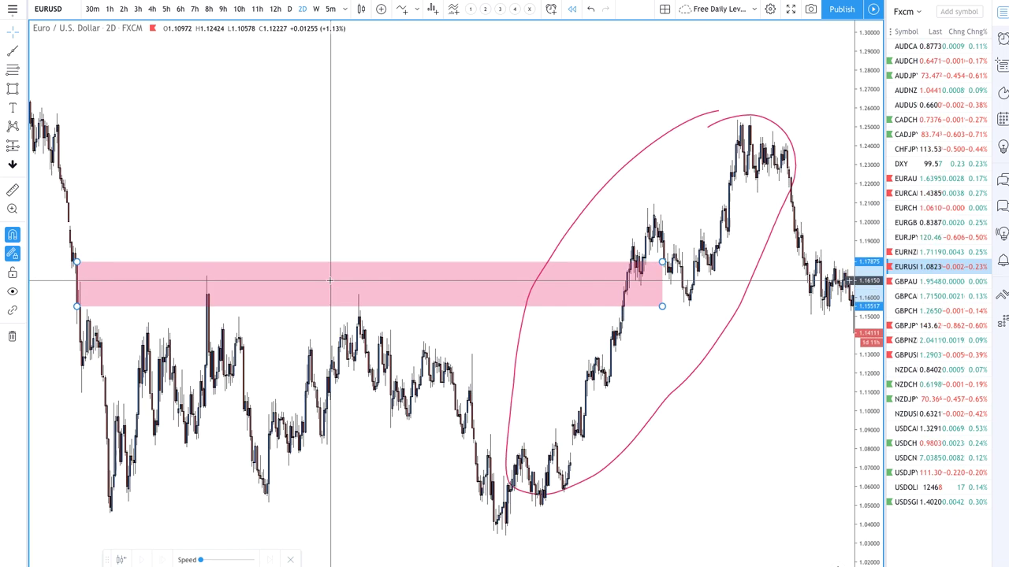
pyautogui.click(24, 91)
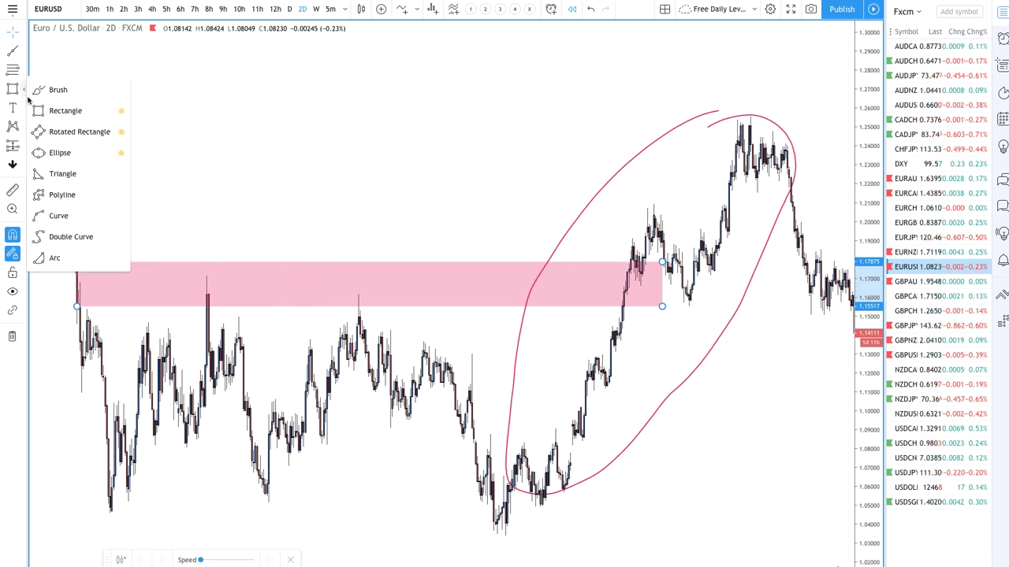
pyautogui.click(56, 90)
pyautogui.moveTo(103, 484)
pyautogui.mouseDown()
pyautogui.moveTo(219, 301)
pyautogui.moveTo(342, 375)
pyautogui.moveTo(468, 489)
pyautogui.moveTo(616, 293)
pyautogui.mouseUp()
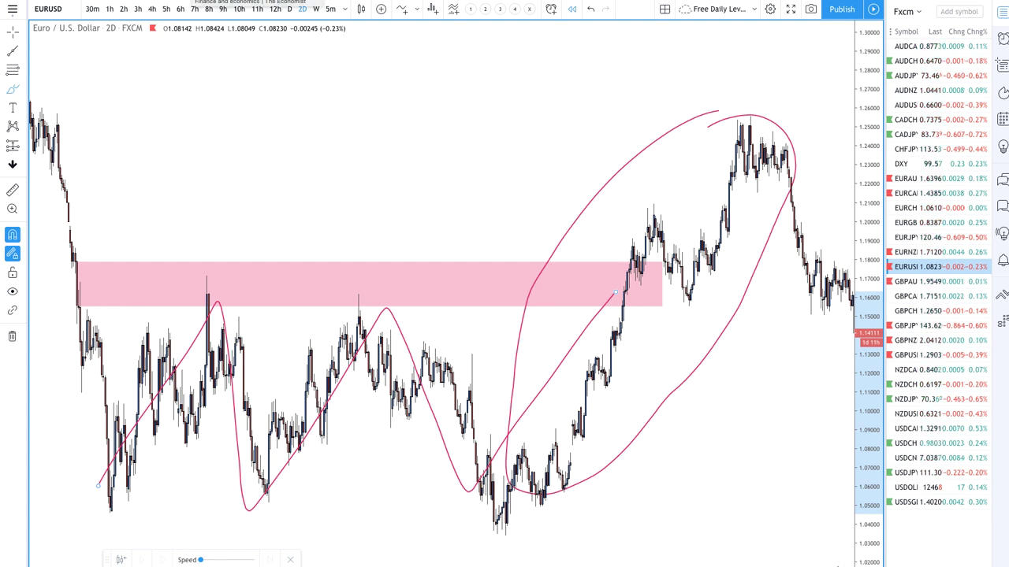
# - Switch to The Economist article on the European Central Bank's exit from quantitative easing and highlight its headline and opening lines
pyautogui.click(250, 1)
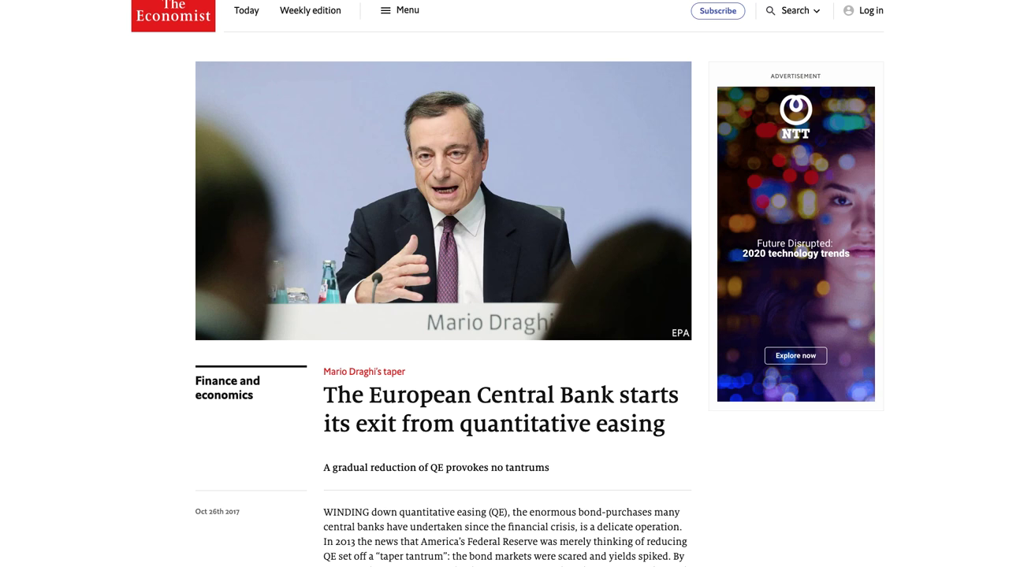
pyautogui.scroll(1, 270, 11)
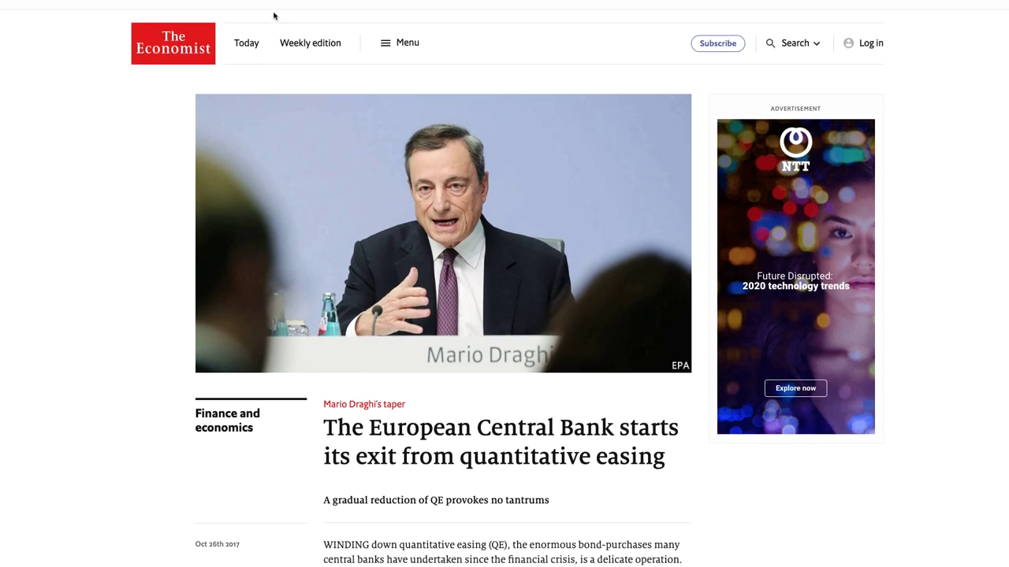
pyautogui.scroll(-3, 331, 77)
pyautogui.scroll(-1, 331, 76)
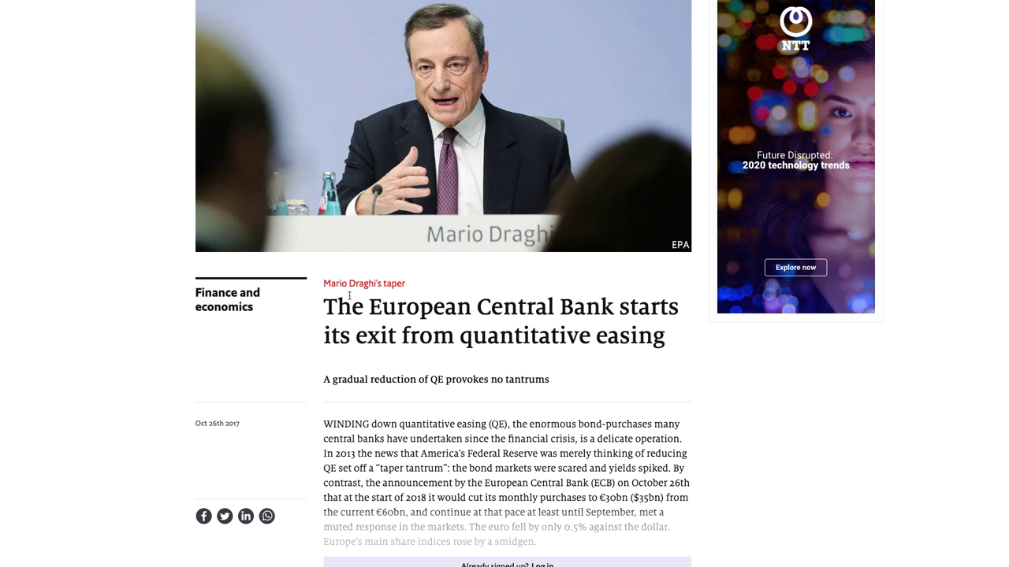
pyautogui.moveTo(328, 307); pyautogui.dragTo(662, 343)
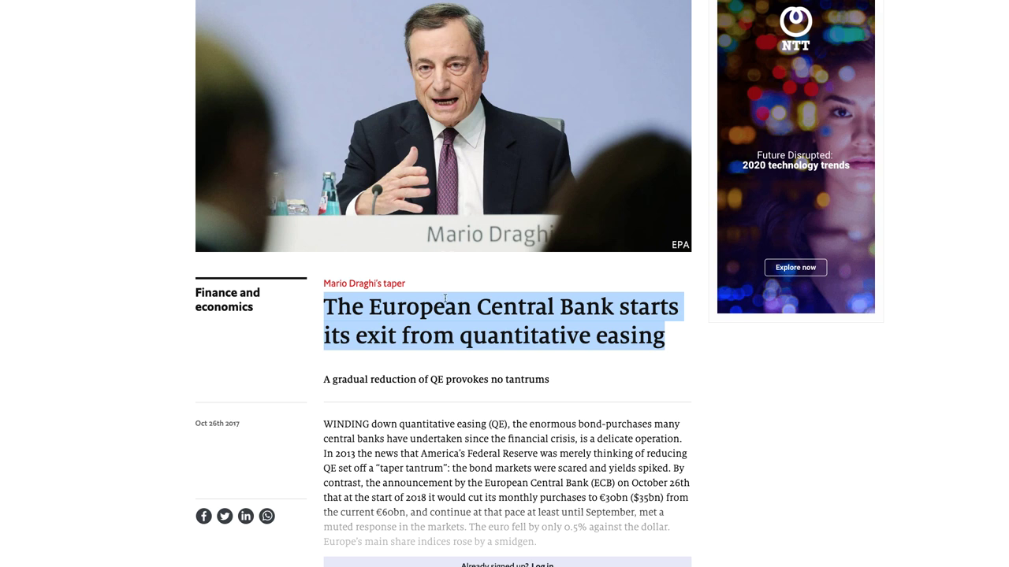
pyautogui.scroll(-1, 490, 438)
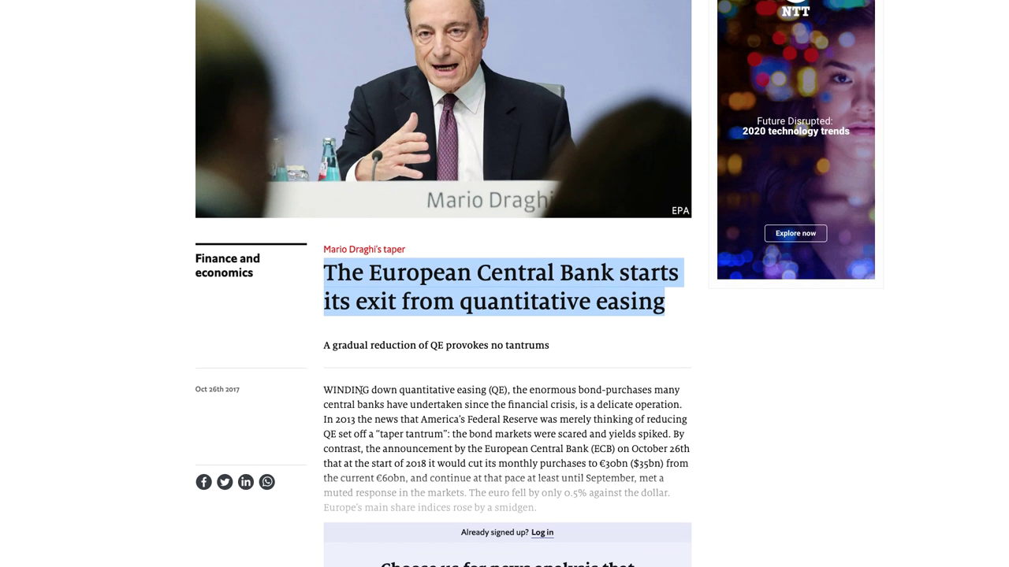
pyautogui.moveTo(363, 390); pyautogui.dragTo(477, 419)
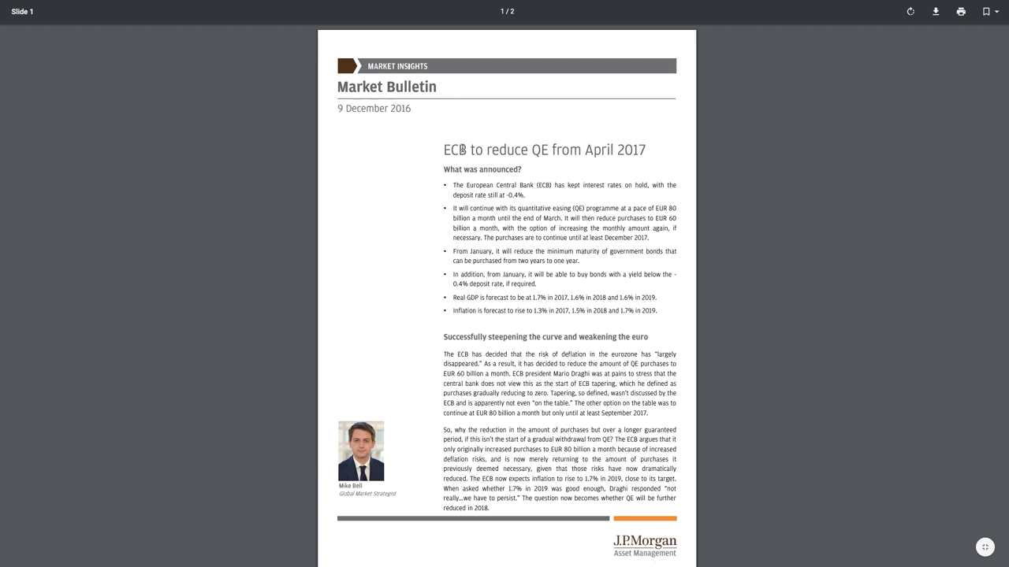
# - Highlight the J.P. Morgan Market Bulletin text from the title "ECB to reduce QE from April 2017" onward and look over its second page
pyautogui.moveTo(444, 150); pyautogui.dragTo(646, 375)
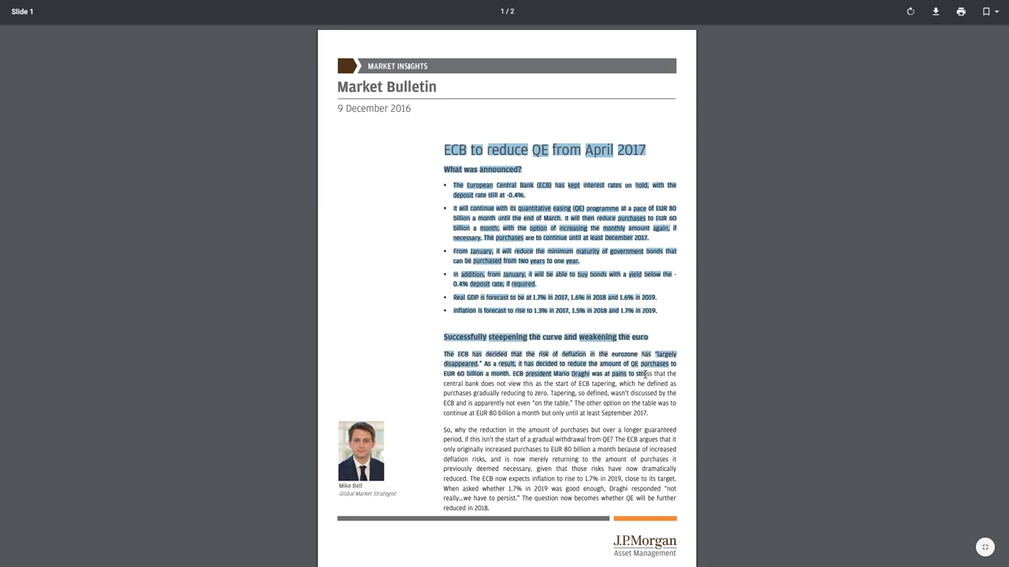
pyautogui.scroll(-5, 620, 394)
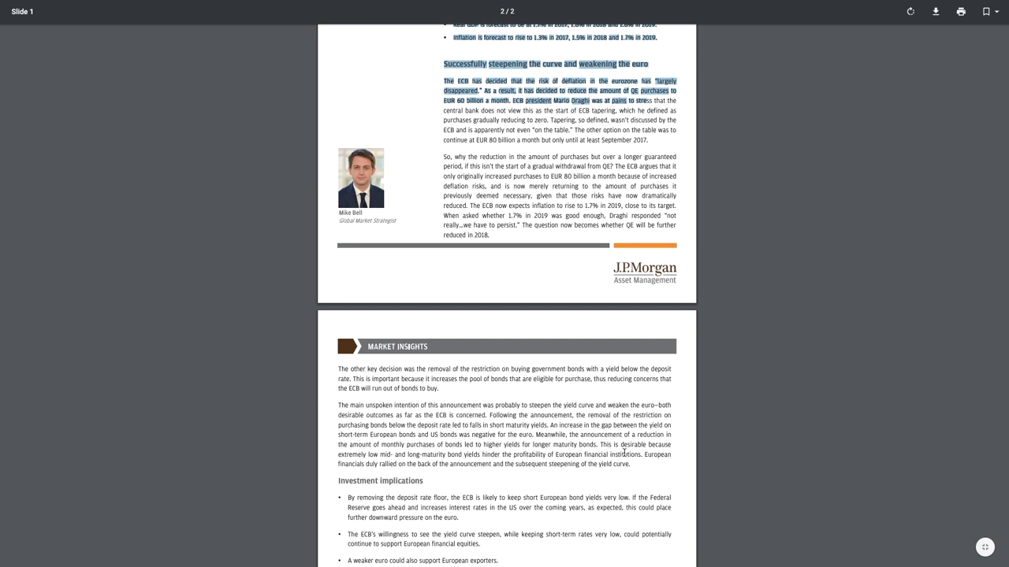
pyautogui.scroll(5, 624, 453)
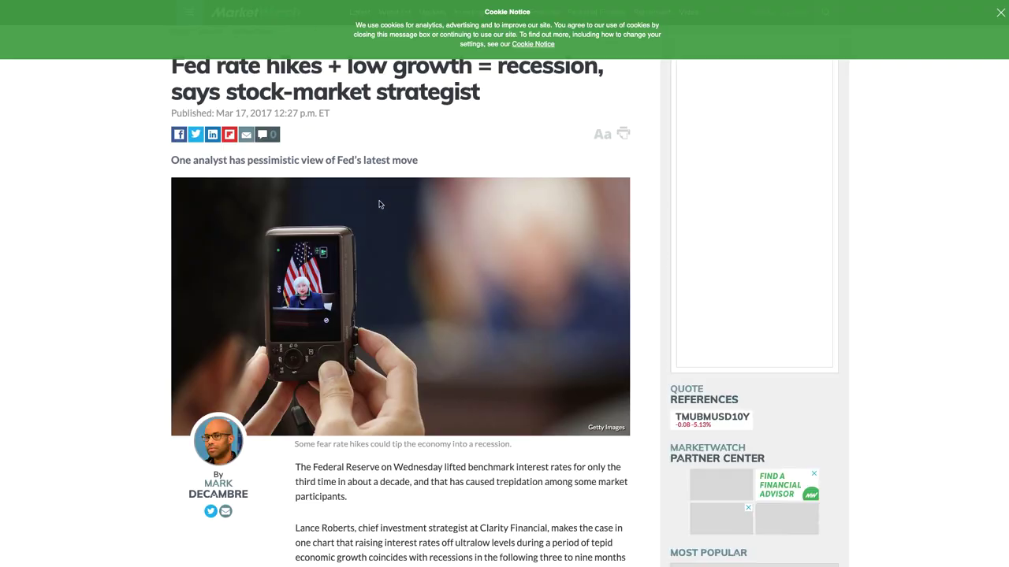
# - Examine the MarketWatch article on Fed rate hikes and recession, including its headline, publication date, opening paragraphs and interest rate chart
pyautogui.scroll(1, 482, 187)
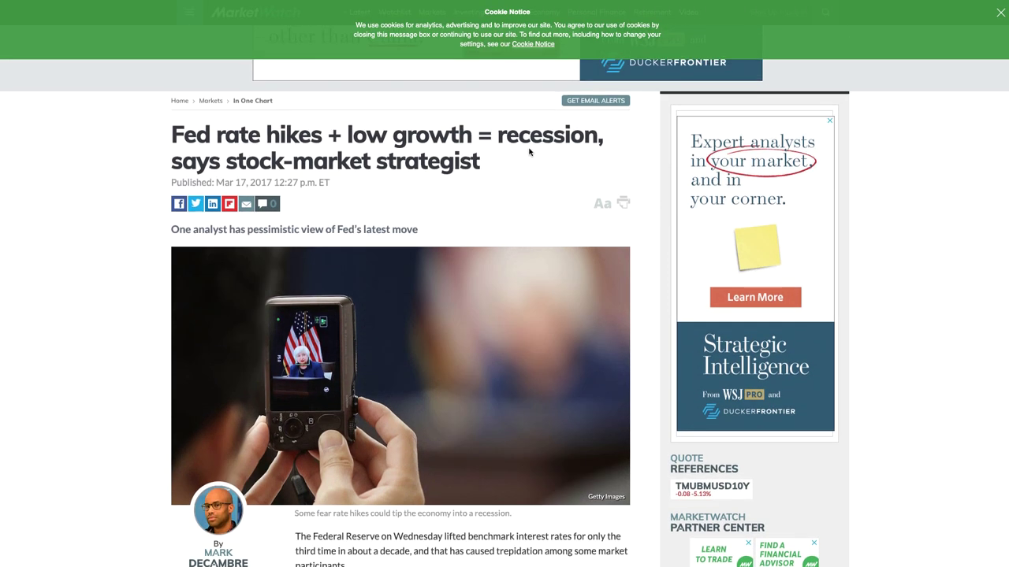
pyautogui.scroll(-1, 465, 161)
pyautogui.scroll(1, 454, 158)
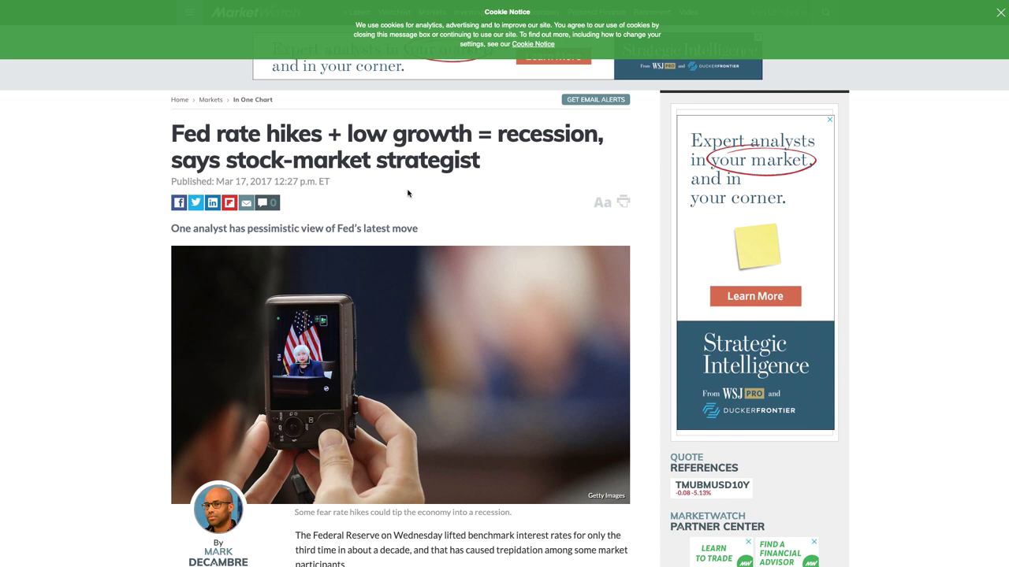
pyautogui.scroll(-1, 407, 196)
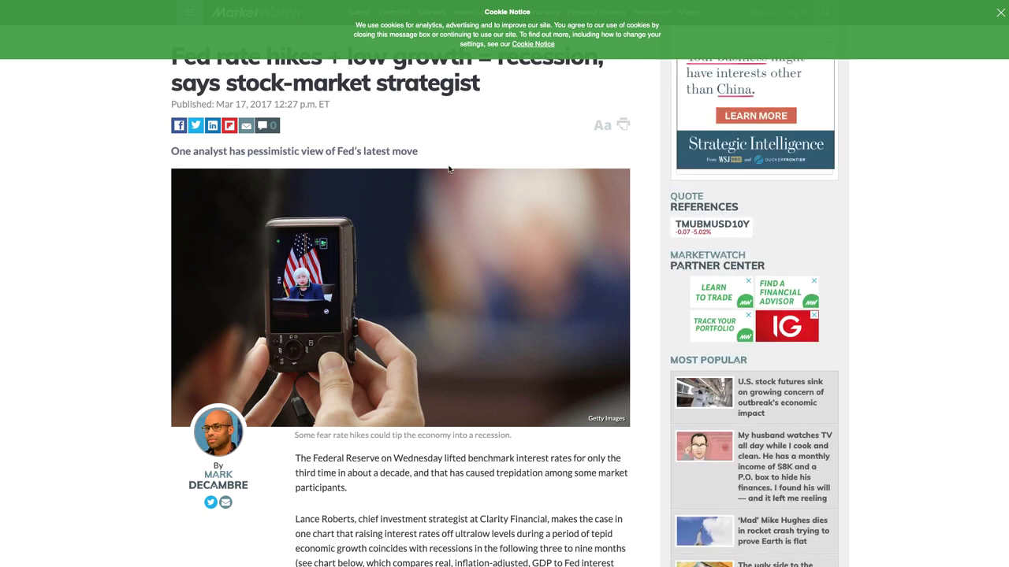
pyautogui.scroll(-2, 449, 170)
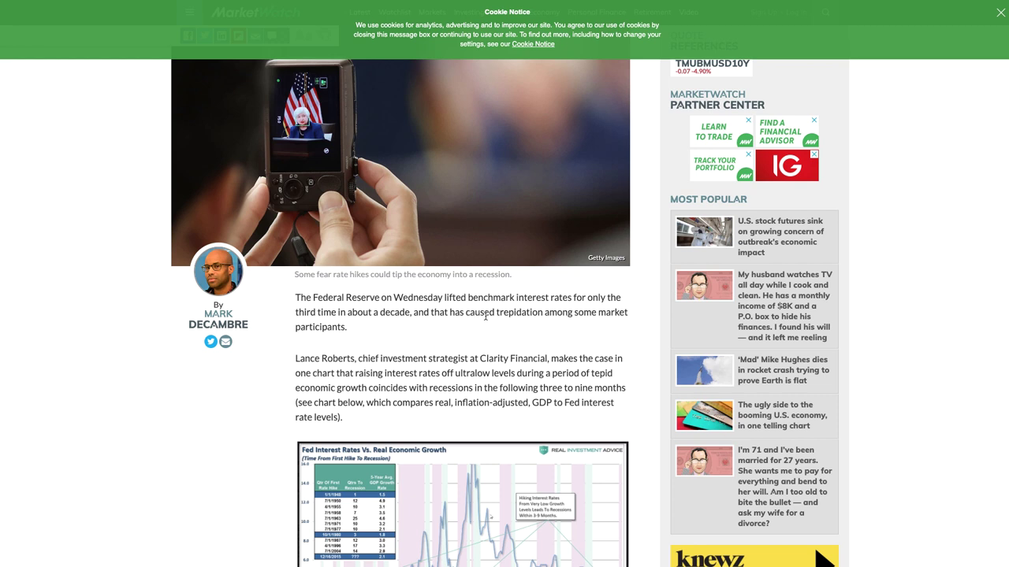
pyautogui.scroll(-1, 377, 346)
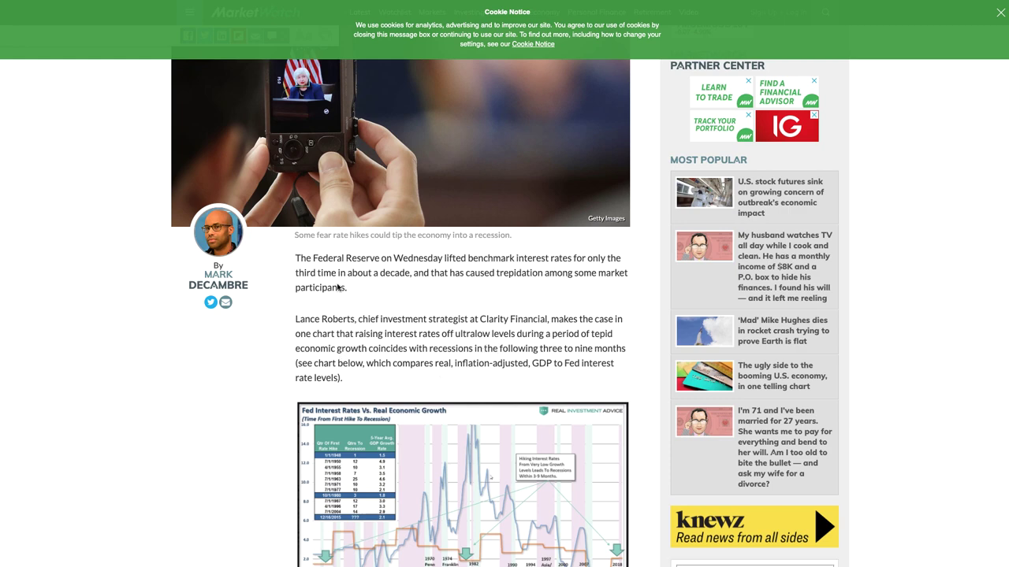
pyautogui.scroll(4, 338, 287)
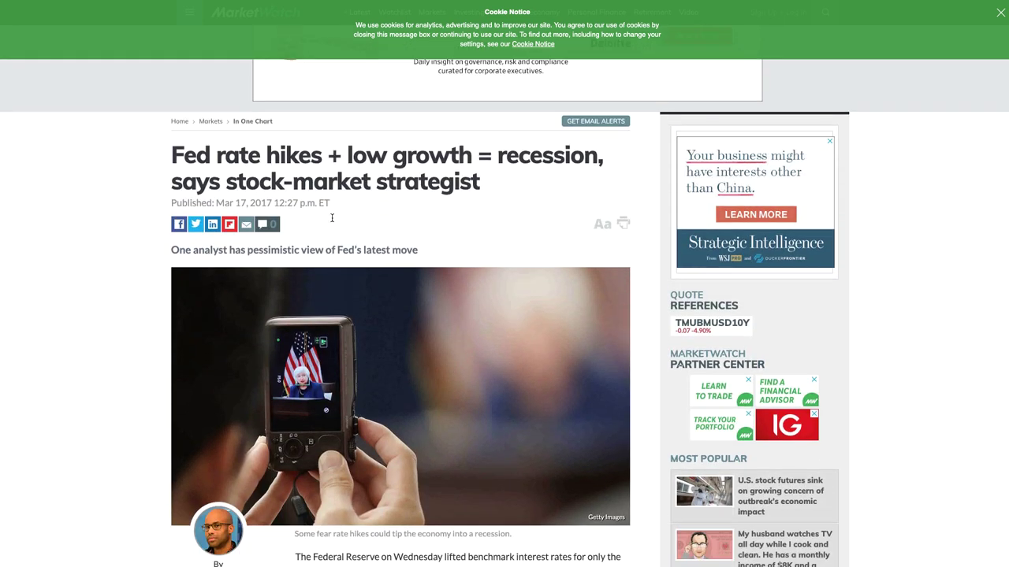
pyautogui.scroll(-2, 372, 341)
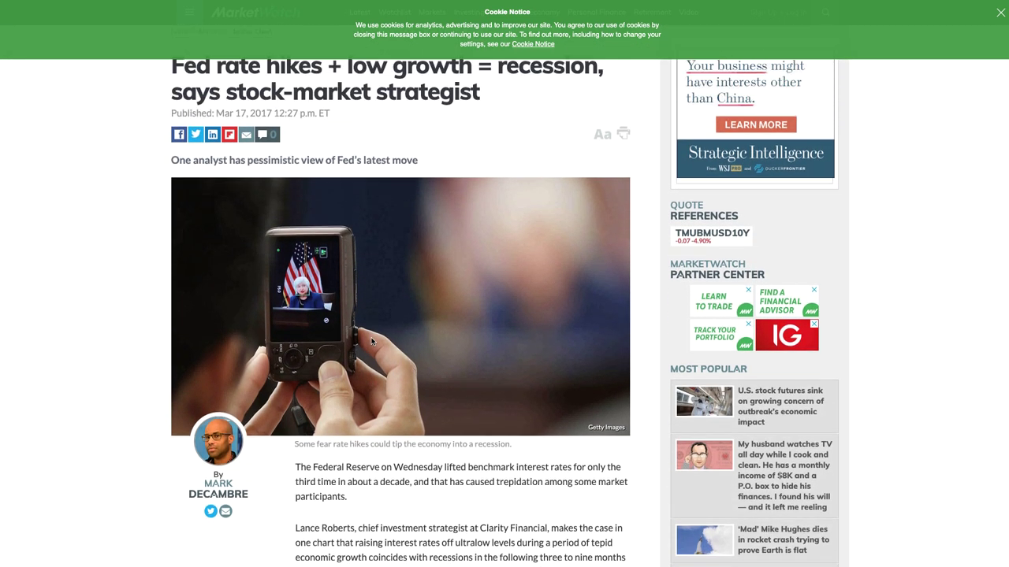
pyautogui.scroll(2, 297, 192)
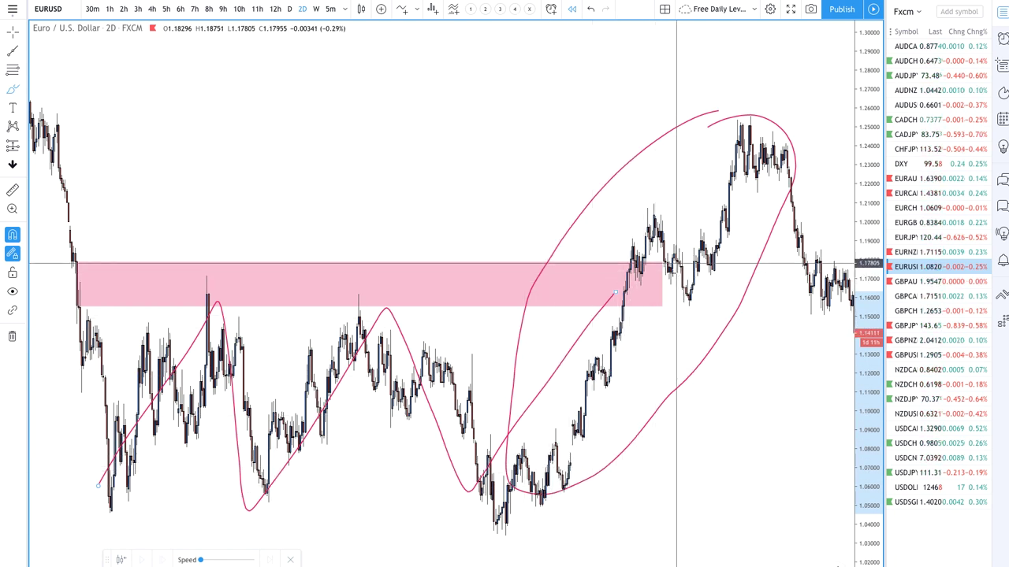
# - On the EURUSD chart, circle the base of the rally and the price push through the pink zone with the Brush
pyautogui.scroll(3, 676, 265)
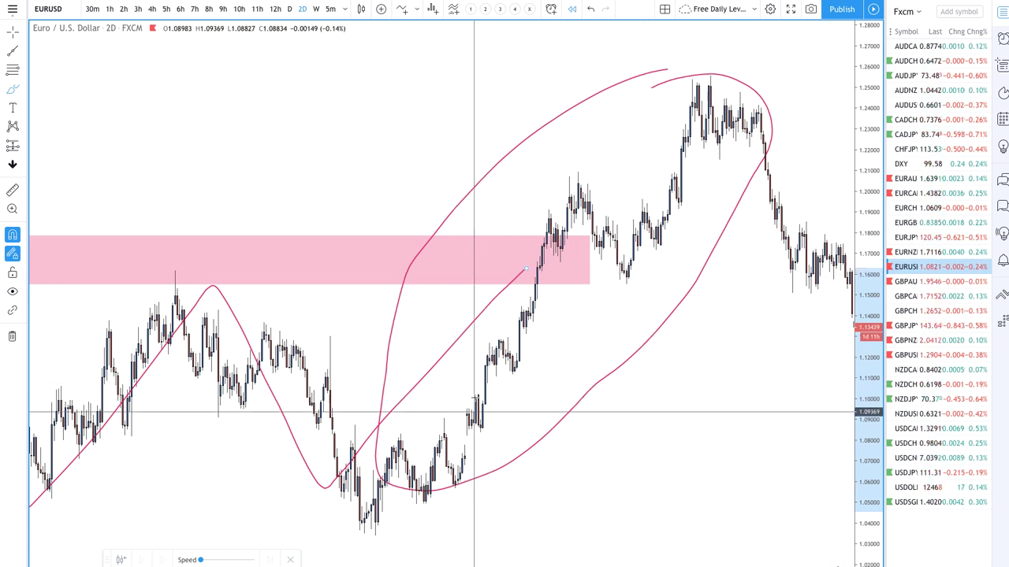
pyautogui.moveTo(484, 375)
pyautogui.mouseDown()
pyautogui.moveTo(338, 465)
pyautogui.moveTo(410, 522)
pyautogui.moveTo(468, 512)
pyautogui.moveTo(471, 367)
pyautogui.mouseUp()
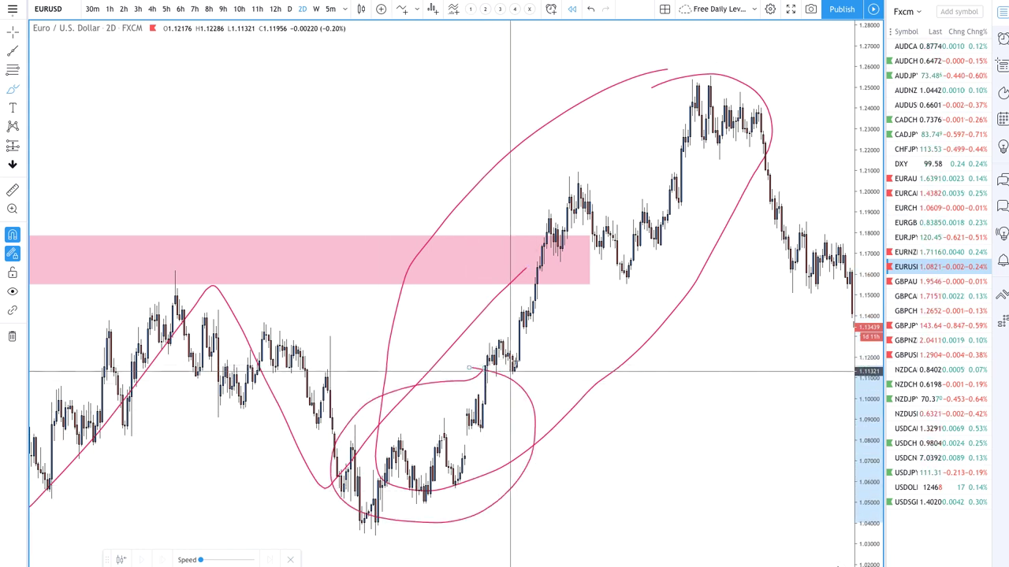
pyautogui.scroll(-2, 545, 293)
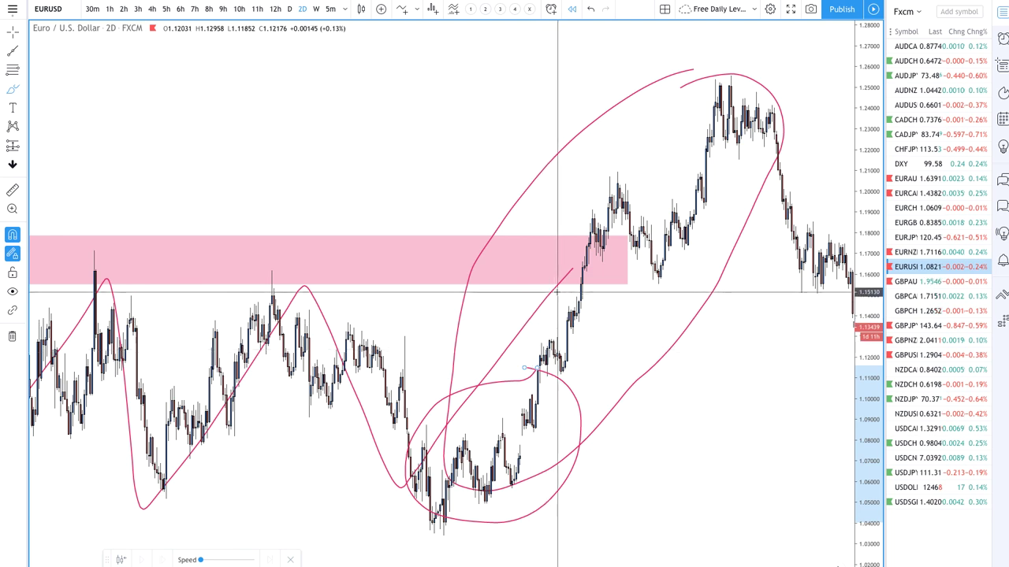
pyautogui.scroll(-1, 556, 292)
pyautogui.scroll(1, 557, 292)
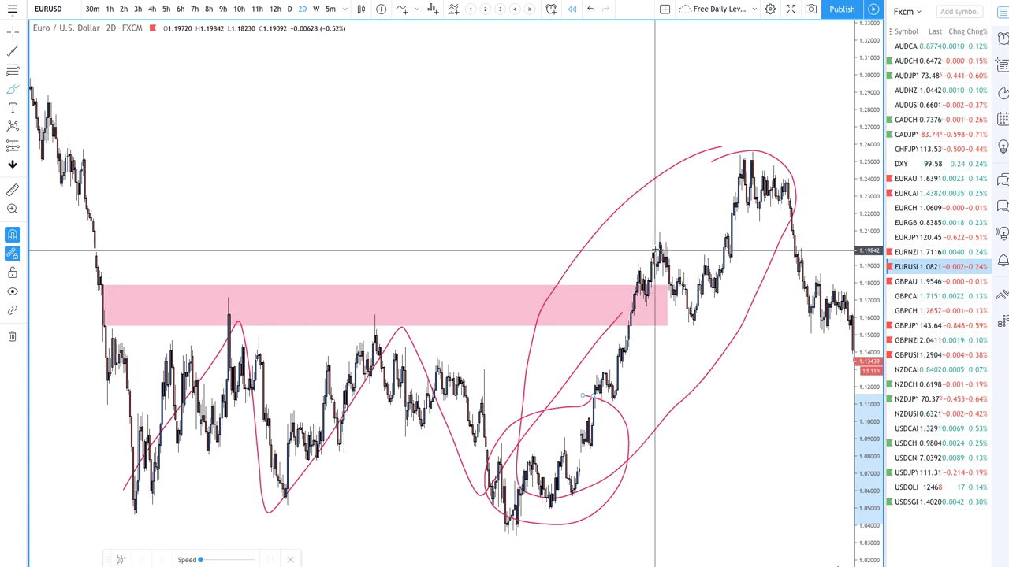
pyautogui.moveTo(659, 257)
pyautogui.mouseDown()
pyautogui.moveTo(648, 246)
pyautogui.moveTo(599, 379)
pyautogui.moveTo(694, 233)
pyautogui.moveTo(657, 223)
pyautogui.mouseUp()
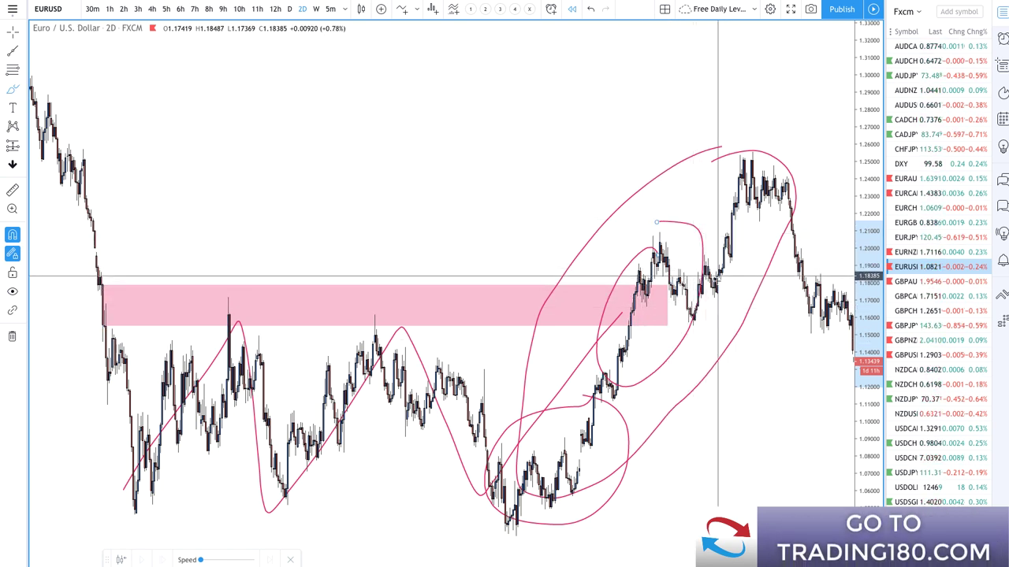
# - Circle the price consolidation at the rally's peak, around 1.22 to 1.25, with the Brush
pyautogui.scroll(-1, 717, 281)
pyautogui.scroll(-2, 710, 280)
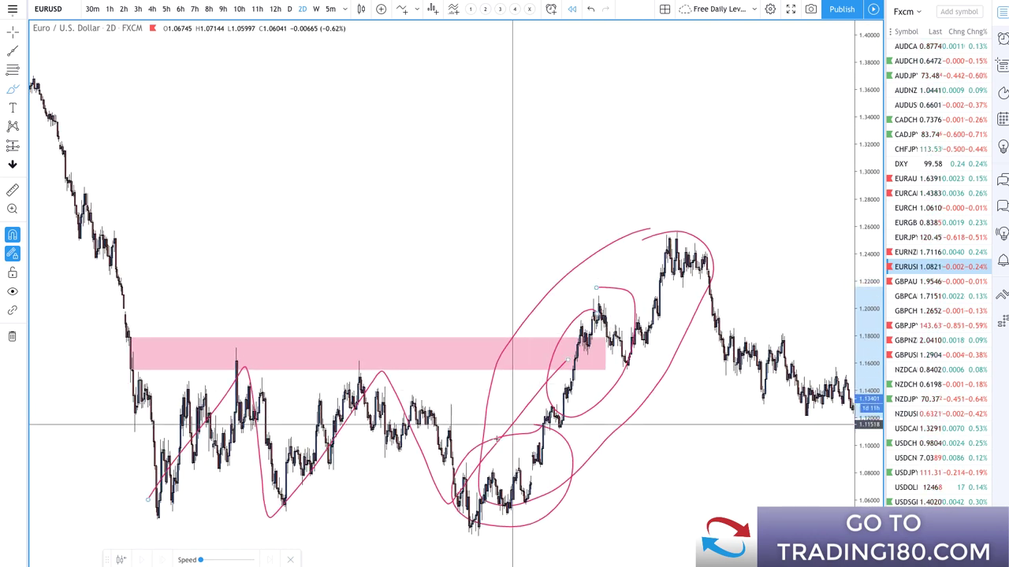
pyautogui.hscroll(3, 580, 389)
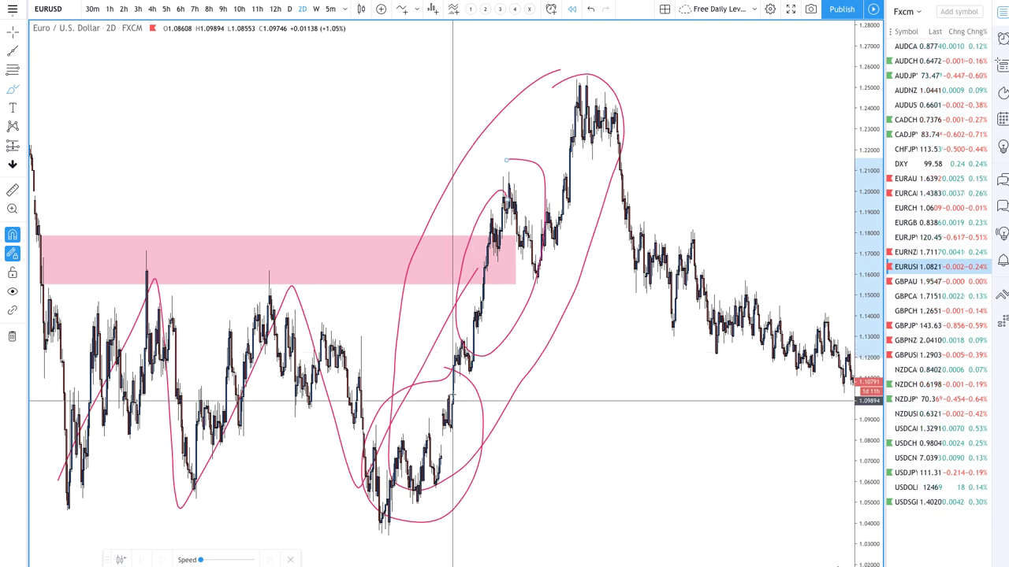
pyautogui.scroll(-3, 508, 372)
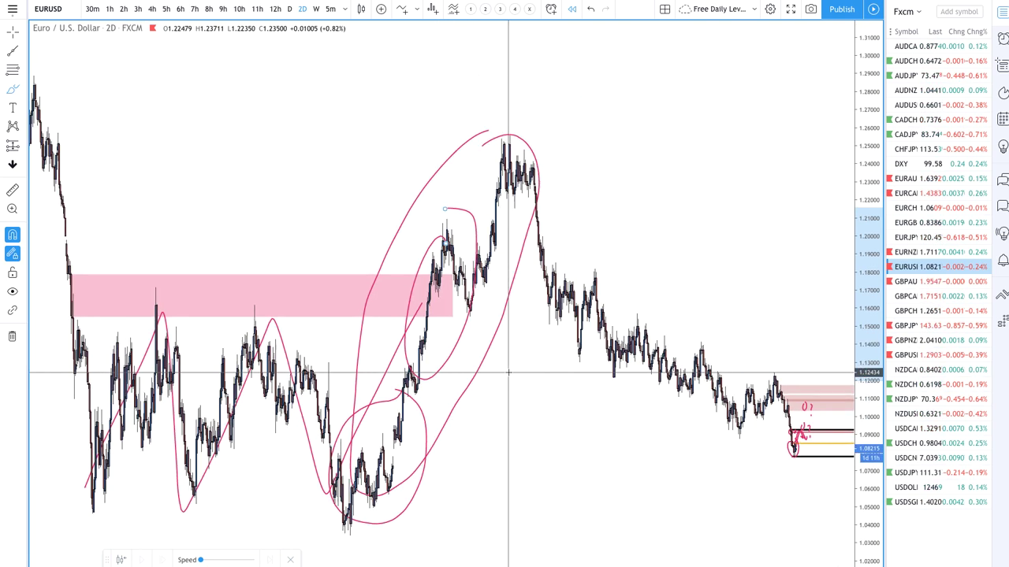
pyautogui.scroll(5, 511, 369)
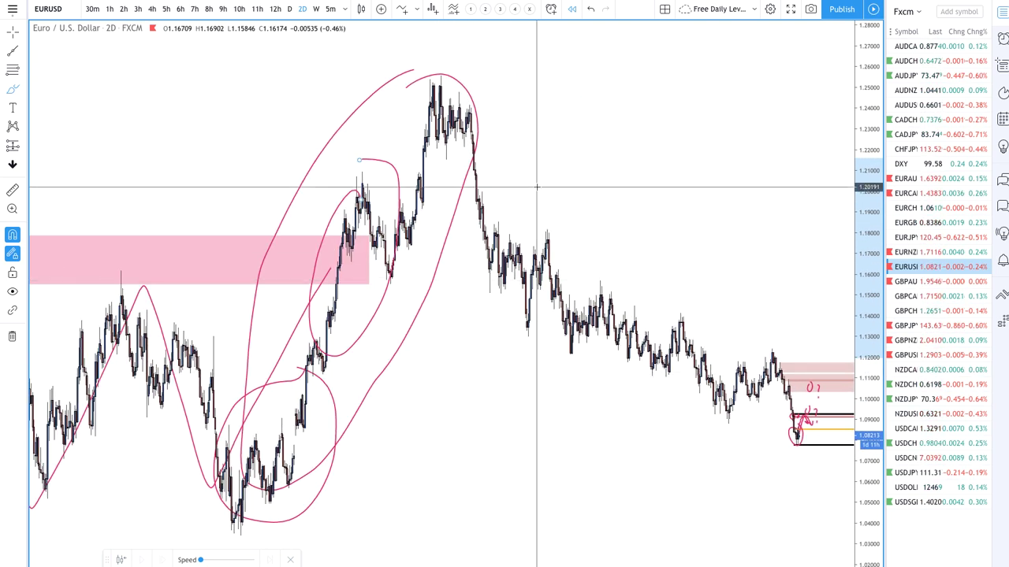
pyautogui.moveTo(467, 86)
pyautogui.mouseDown()
pyautogui.moveTo(403, 114)
pyautogui.moveTo(462, 83)
pyautogui.mouseUp()
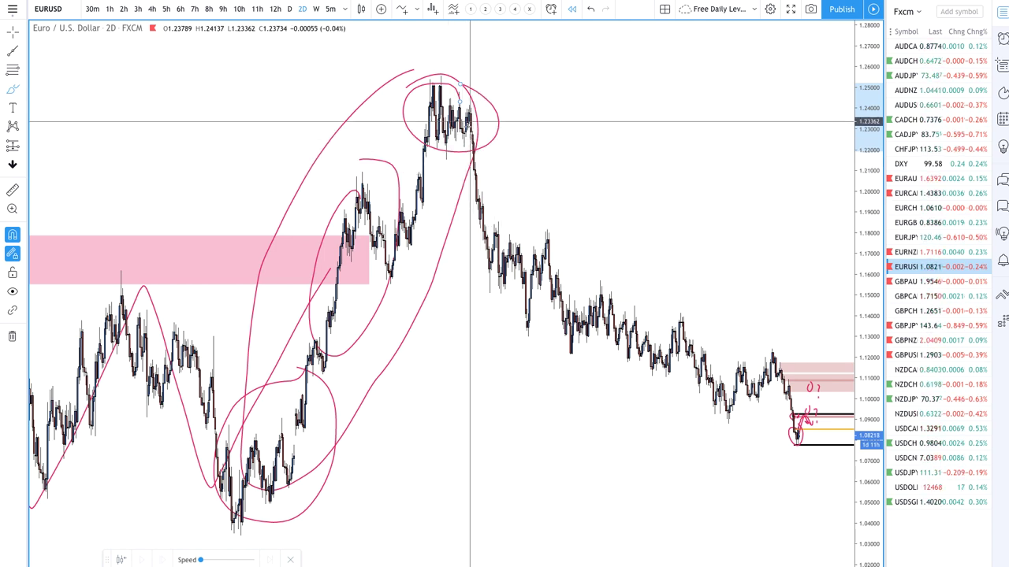
# - With the Brush, draw an arrow above the decline from the peak to the upper supply zones and a line beneath the decline
pyautogui.moveTo(471, 145)
pyautogui.mouseDown()
pyautogui.moveTo(635, 264)
pyautogui.moveTo(824, 370)
pyautogui.moveTo(810, 343)
pyautogui.mouseUp()
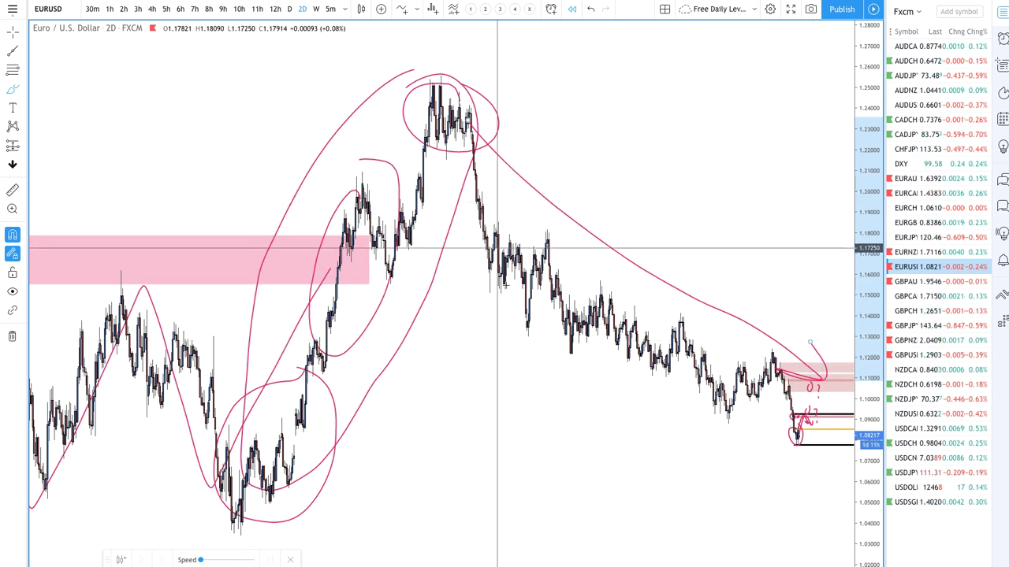
pyautogui.moveTo(469, 327); pyautogui.dragTo(770, 453)
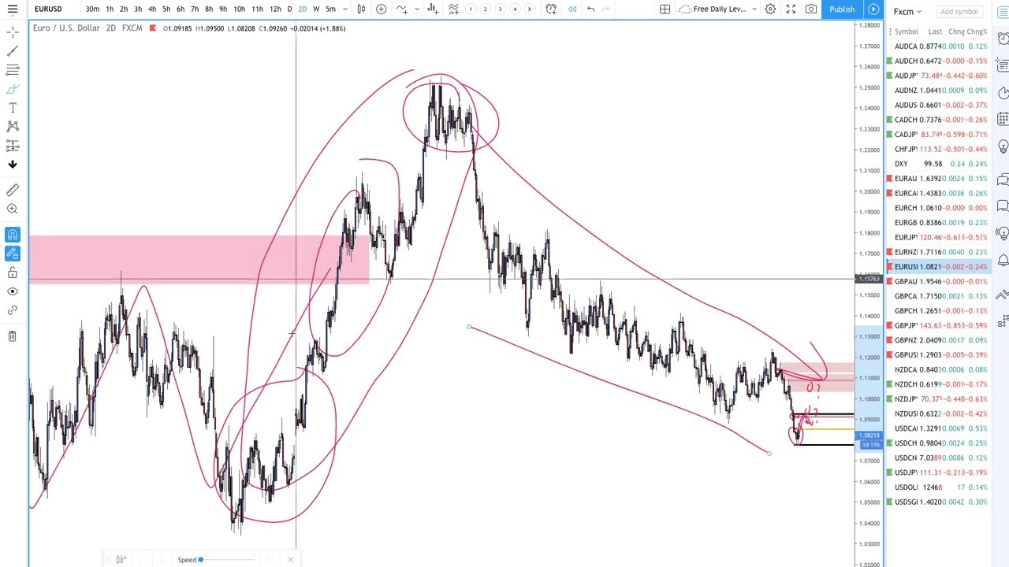
# - Circle the five small price pauses along the rally, from about 1.13 up to about 1.20, with the Brush
pyautogui.hscroll(-1, 373, 239)
pyautogui.hscroll(-10, 373, 238)
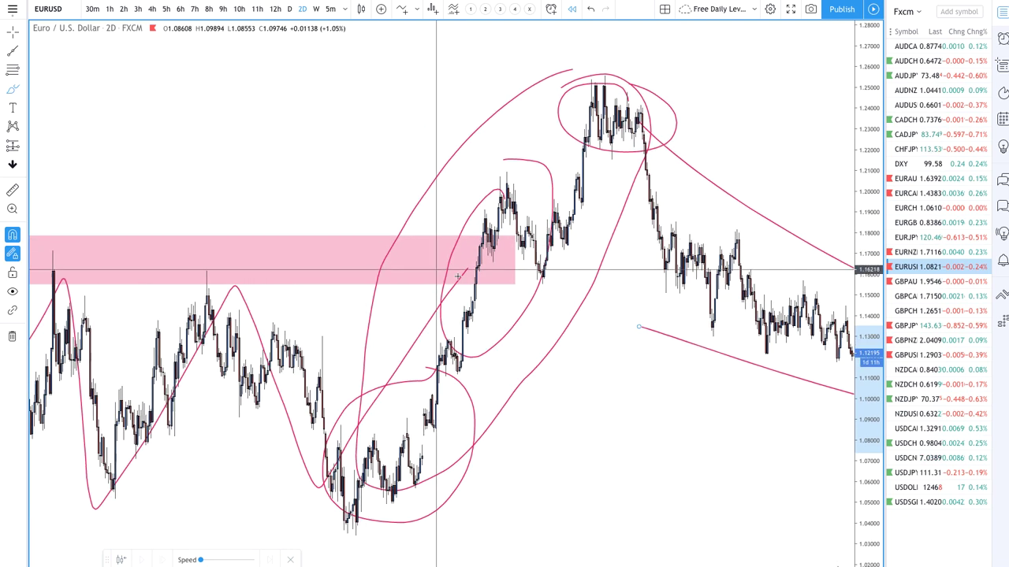
pyautogui.moveTo(454, 331); pyautogui.dragTo(473, 314)
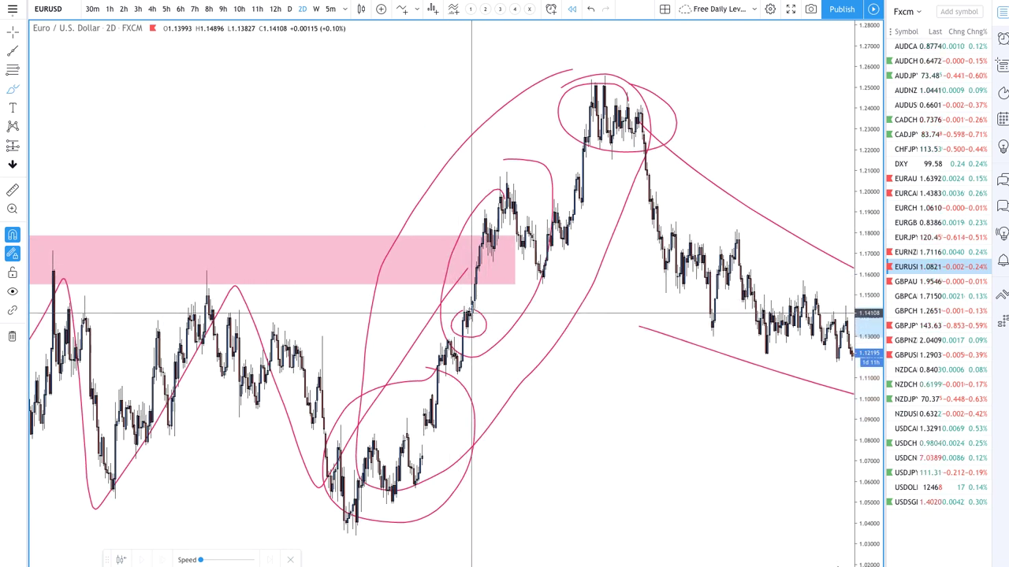
pyautogui.moveTo(489, 229); pyautogui.dragTo(490, 232)
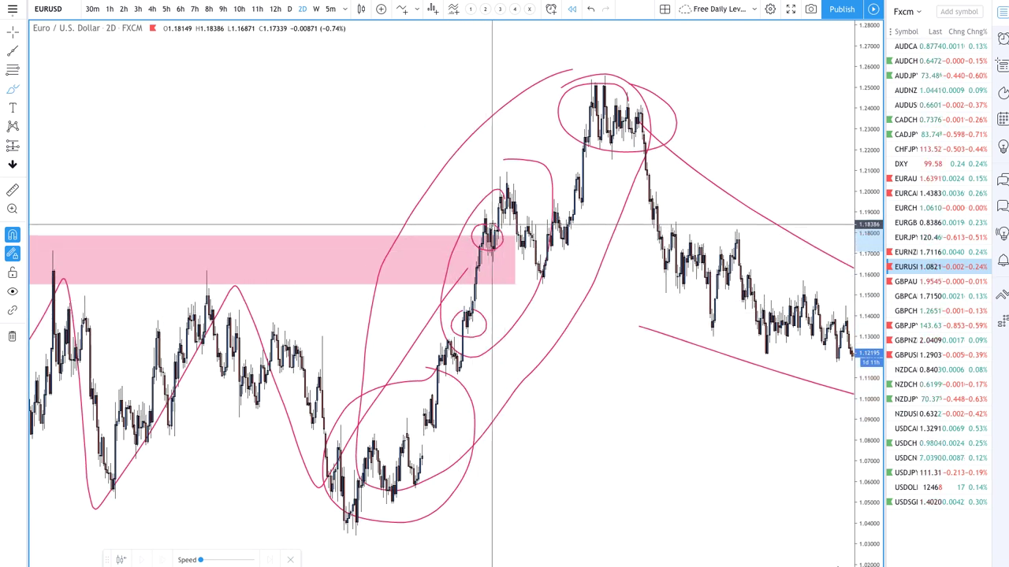
pyautogui.hscroll(1, 510, 189)
pyautogui.hscroll(2, 510, 189)
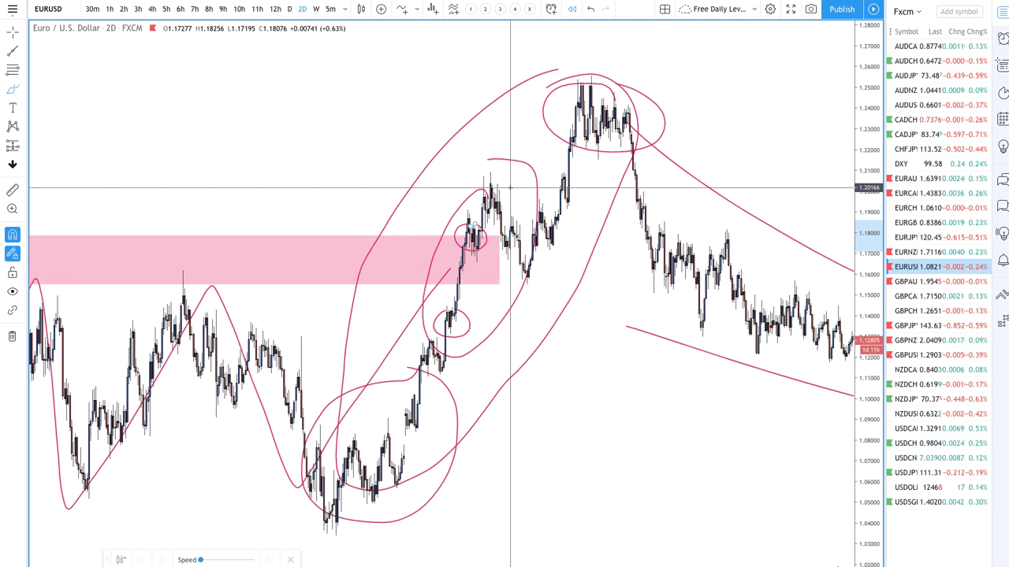
pyautogui.moveTo(489, 188)
pyautogui.mouseDown()
pyautogui.moveTo(472, 213)
pyautogui.moveTo(492, 191)
pyautogui.mouseUp()
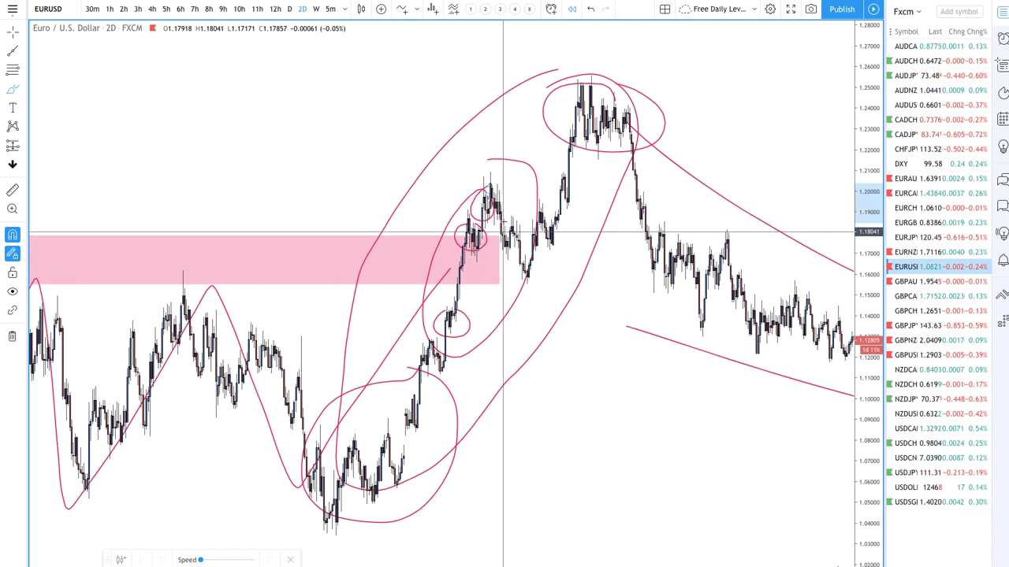
pyautogui.moveTo(543, 205)
pyautogui.mouseDown()
pyautogui.moveTo(557, 206)
pyautogui.moveTo(567, 178)
pyautogui.mouseUp()
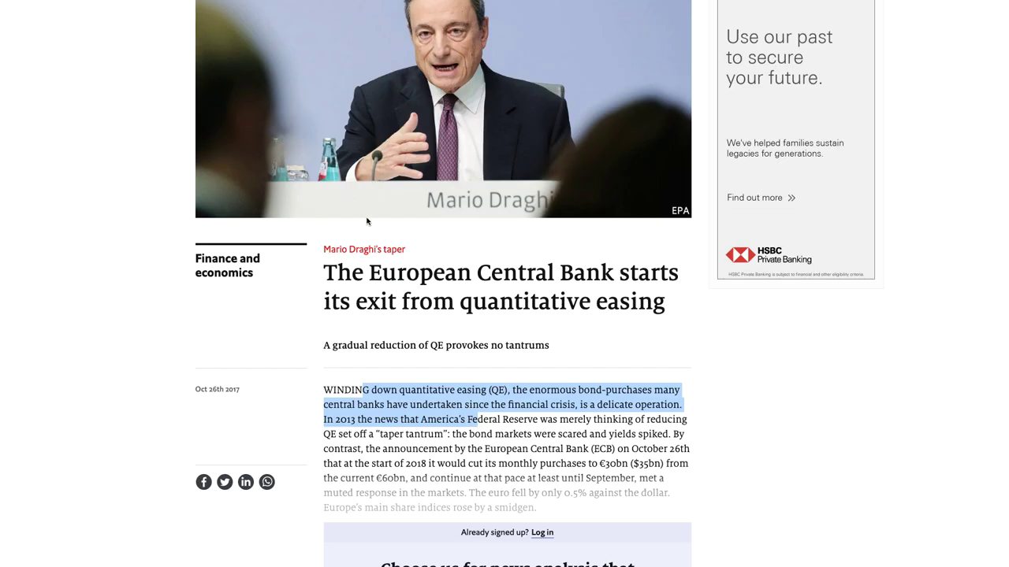
# - Look over the article "The European Central Bank starts its exit from quantitative easing", including its date and opening paragraph
pyautogui.scroll(3, 366, 222)
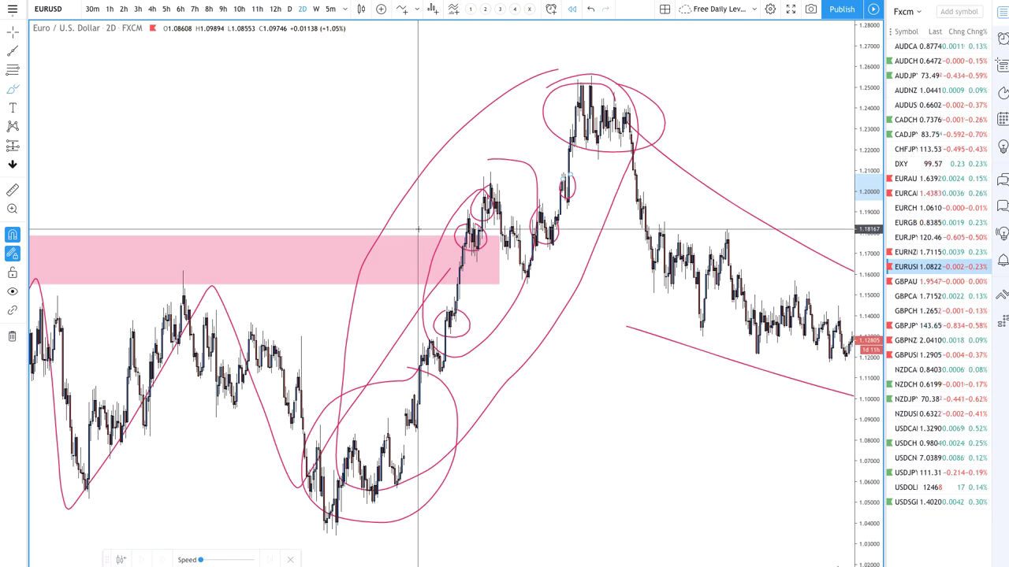
# - Circle the start of the earlier sell-off near 1.36, draw an arrow down to its low, and loop the whole fall with the Brush
pyautogui.scroll(-10, 315, 207)
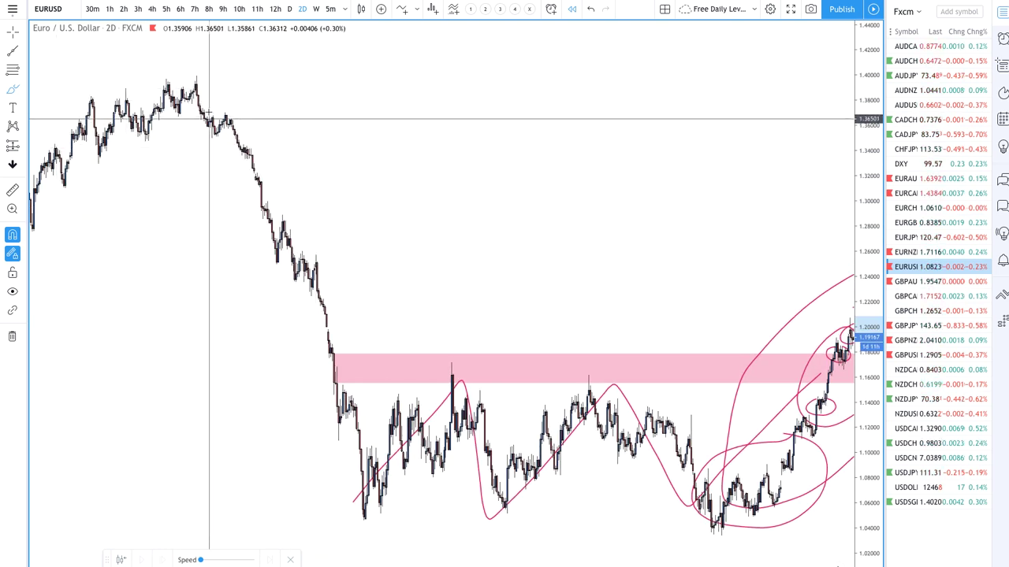
pyautogui.moveTo(222, 93)
pyautogui.mouseDown()
pyautogui.moveTo(236, 82)
pyautogui.moveTo(244, 153)
pyautogui.moveTo(215, 89)
pyautogui.mouseUp()
pyautogui.moveTo(245, 152)
pyautogui.mouseDown()
pyautogui.moveTo(333, 367)
pyautogui.moveTo(343, 491)
pyautogui.moveTo(319, 469)
pyautogui.mouseUp()
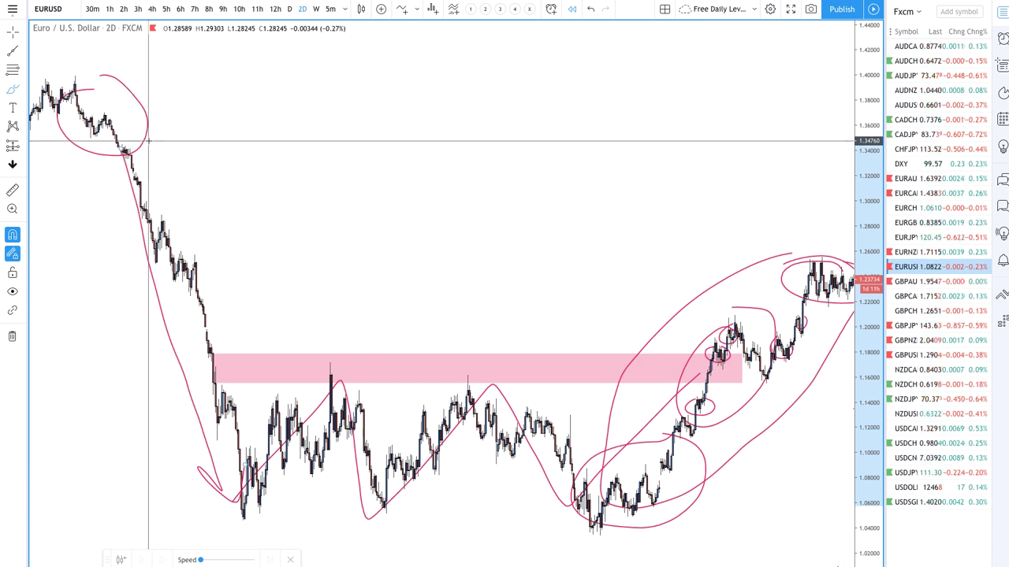
pyautogui.moveTo(147, 141)
pyautogui.mouseDown()
pyautogui.moveTo(108, 150)
pyautogui.moveTo(106, 181)
pyautogui.moveTo(188, 479)
pyautogui.moveTo(266, 494)
pyautogui.mouseUp()
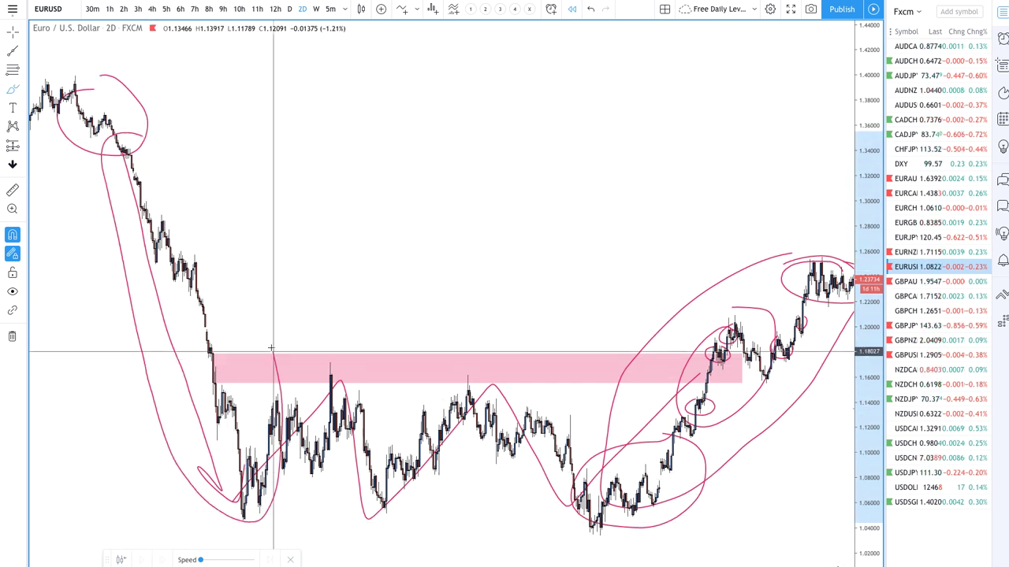
pyautogui.moveTo(272, 348); pyautogui.dragTo(192, 180)
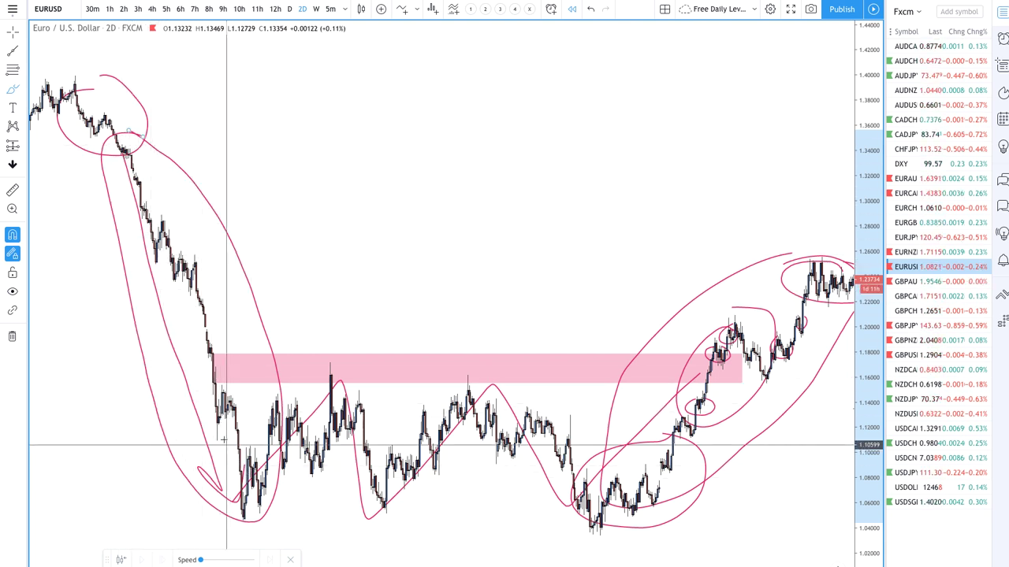
# - Compare the rally and following decline on the EURUSD chart with the MarketWatch article on Fed rate hikes and its interest rate chart
pyautogui.hscroll(5, 289, 475)
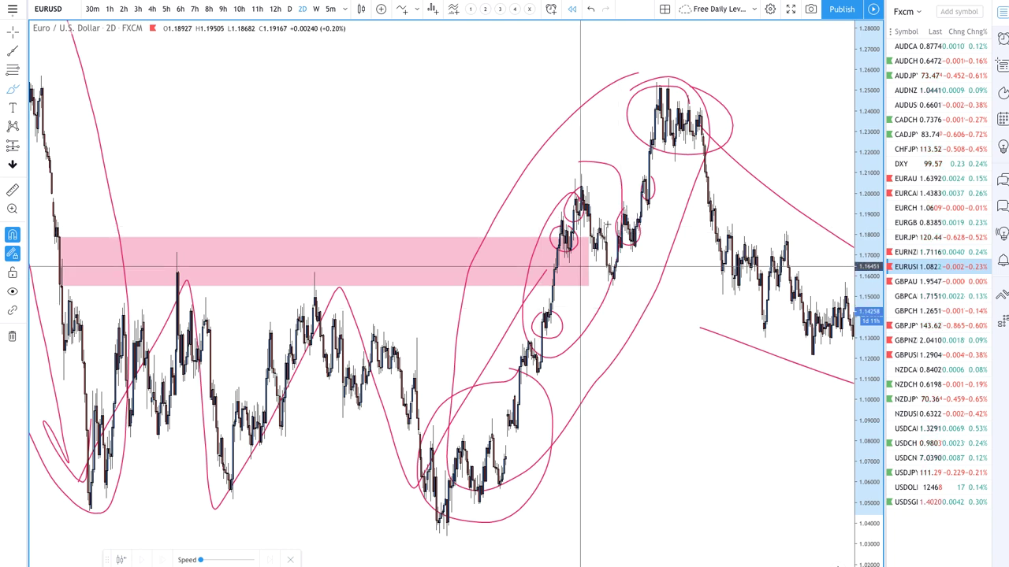
pyautogui.moveTo(686, 130); pyautogui.dragTo(511, 129)
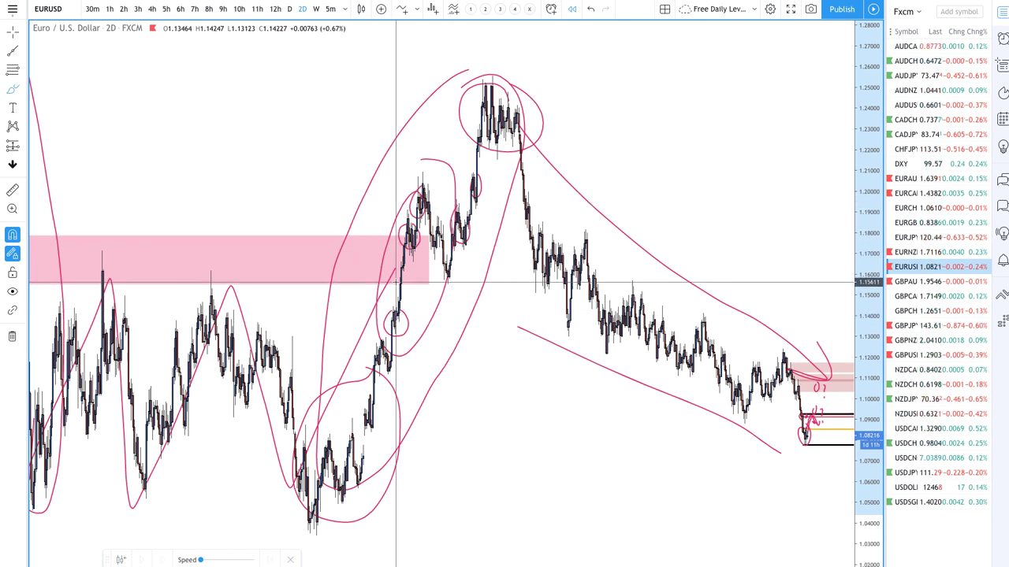
pyautogui.scroll(2, 477, 255)
pyautogui.scroll(1, 604, 243)
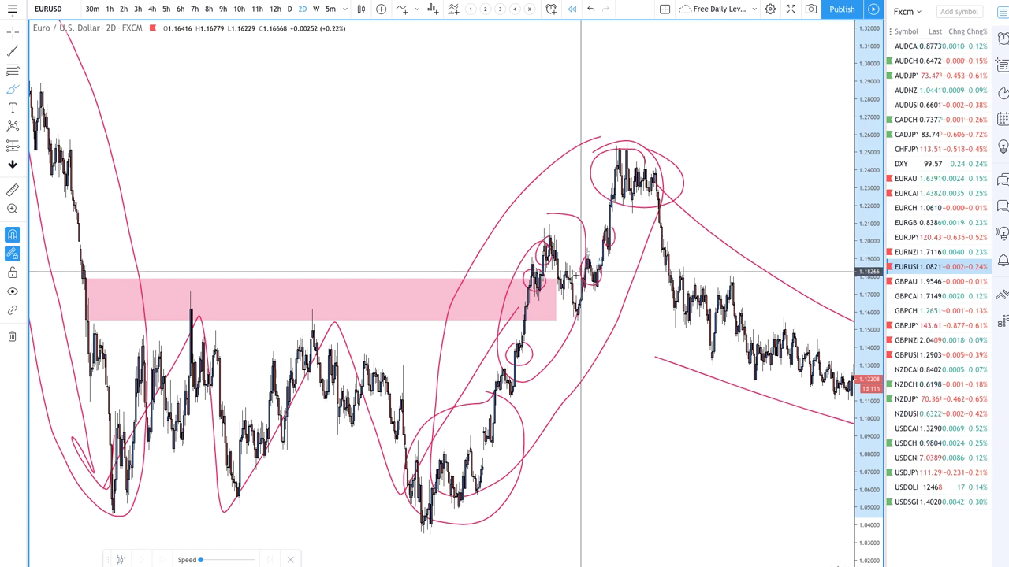
pyautogui.moveTo(623, 162); pyautogui.dragTo(532, 198)
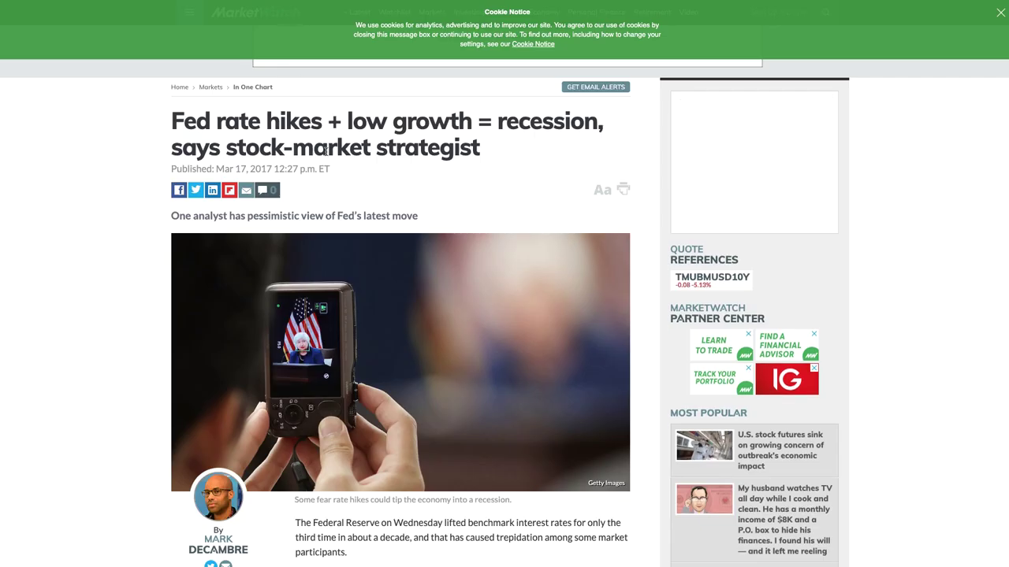
pyautogui.scroll(-5, 365, 250)
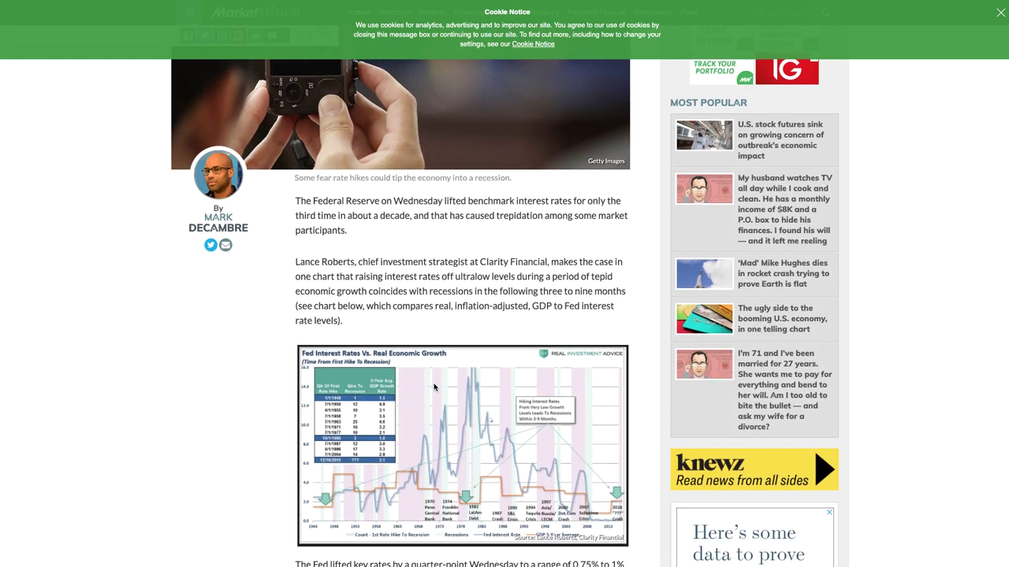
pyautogui.scroll(4, 418, 332)
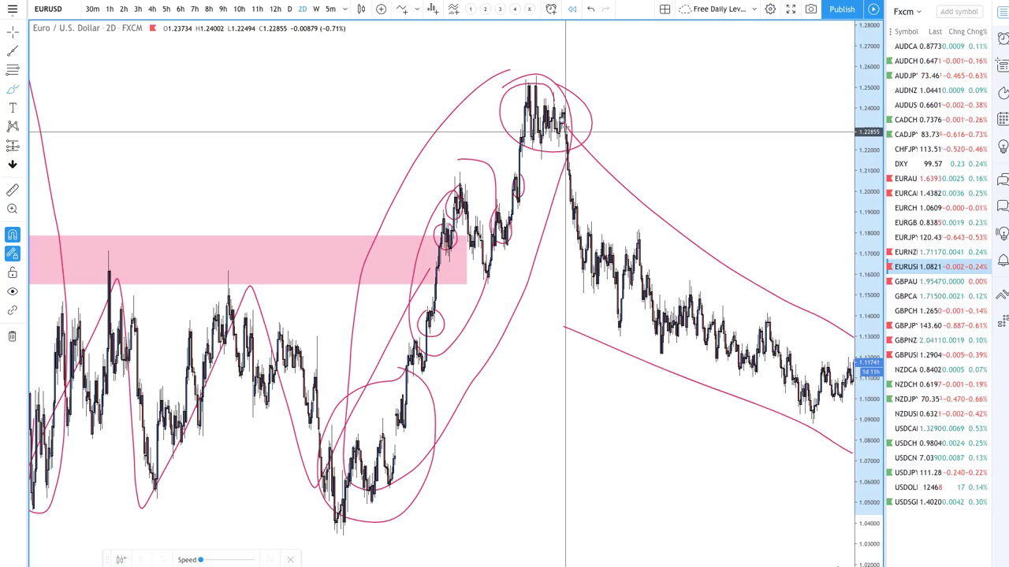
# - Review the annotated EURUSD chart from the earlier sell-off through the rally to the decline into the latest marked levels
pyautogui.hscroll(5, 547, 212)
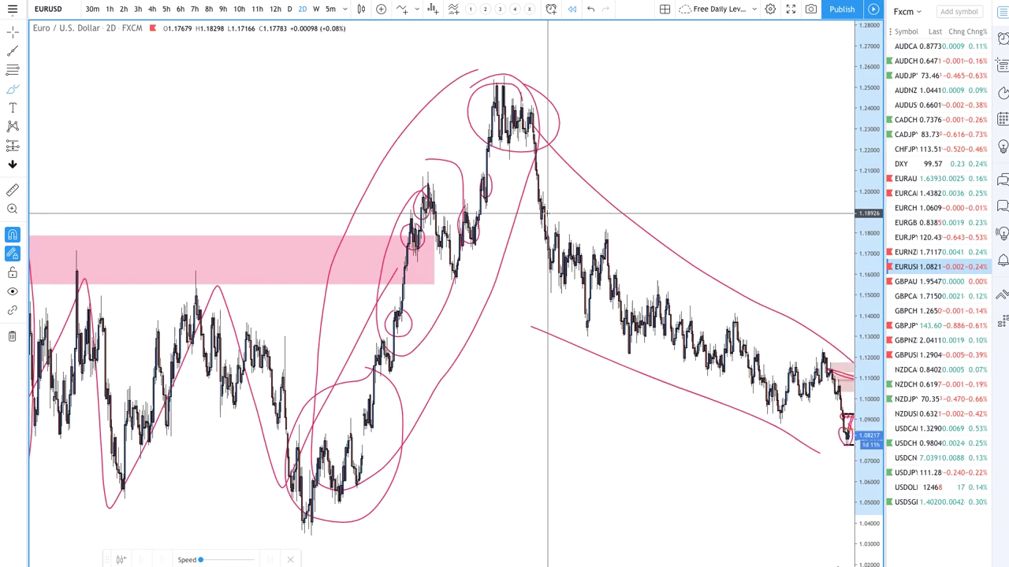
pyautogui.hscroll(4, 547, 213)
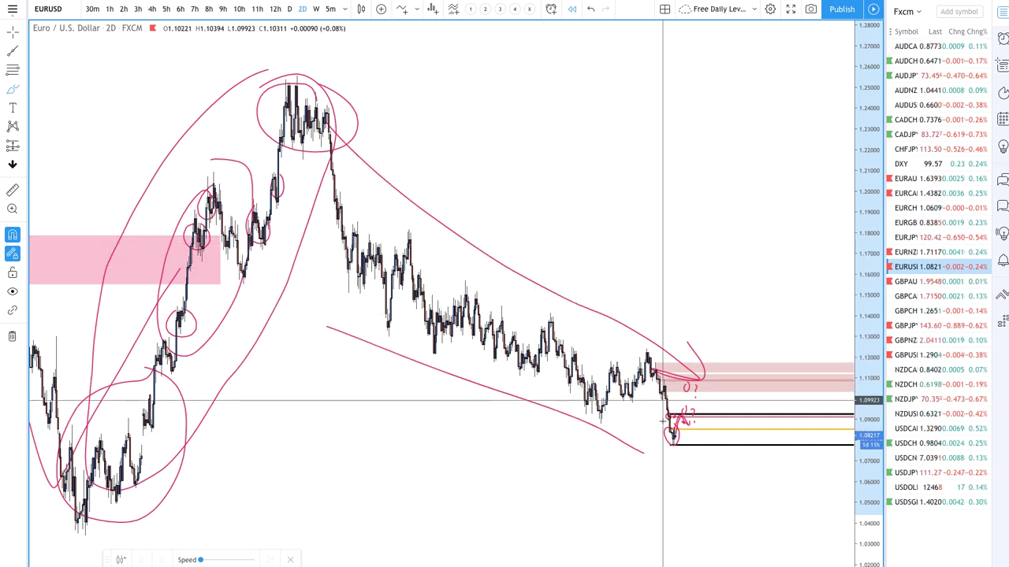
pyautogui.scroll(-5, 567, 378)
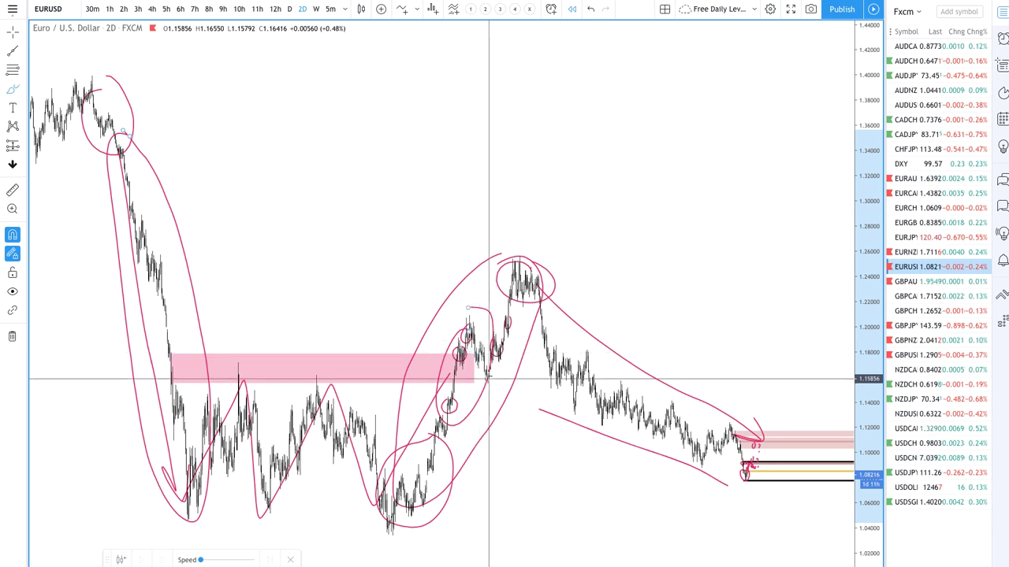
pyautogui.scroll(3, 488, 379)
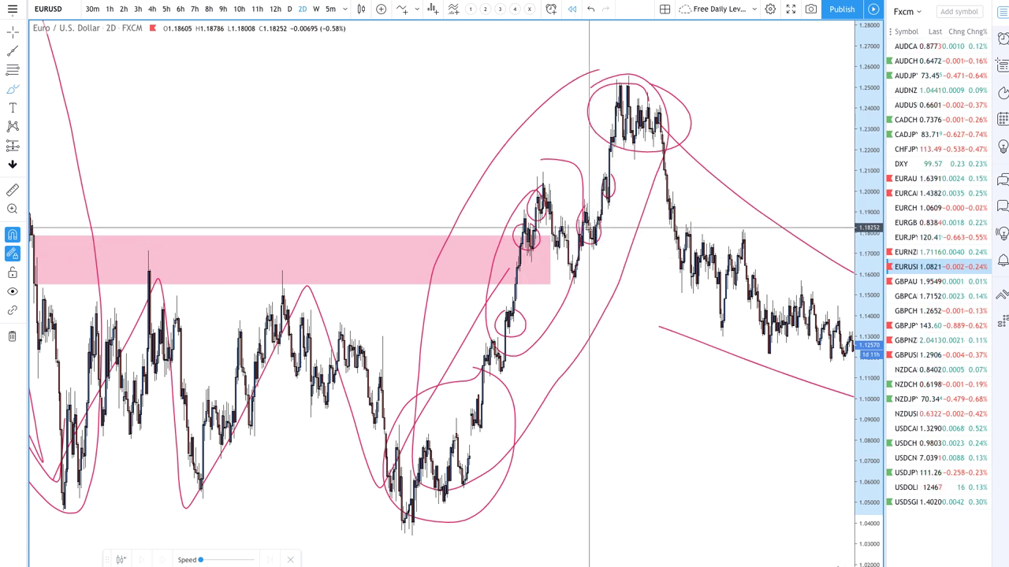
pyautogui.scroll(-1, 631, 158)
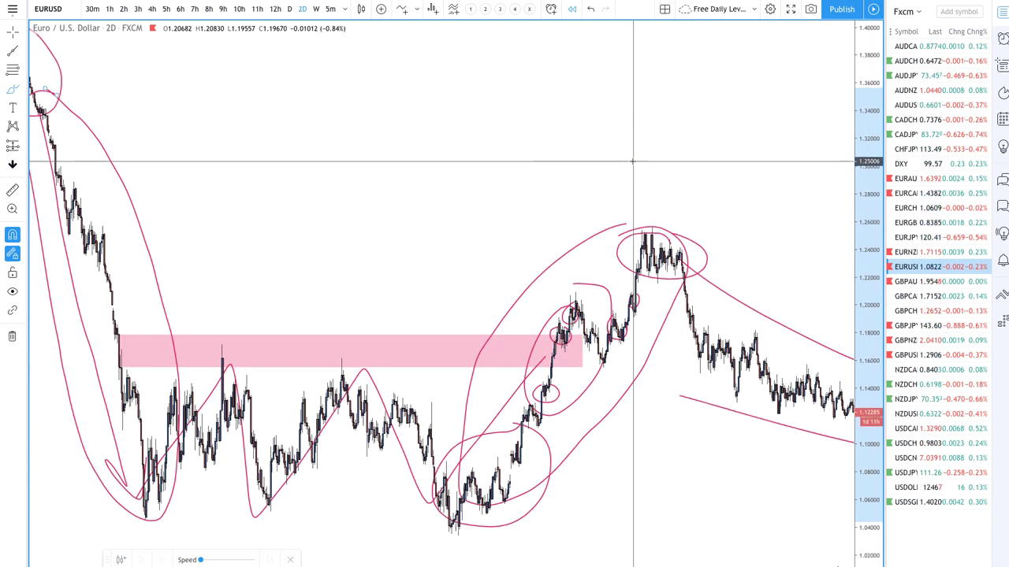
pyautogui.scroll(2, 586, 325)
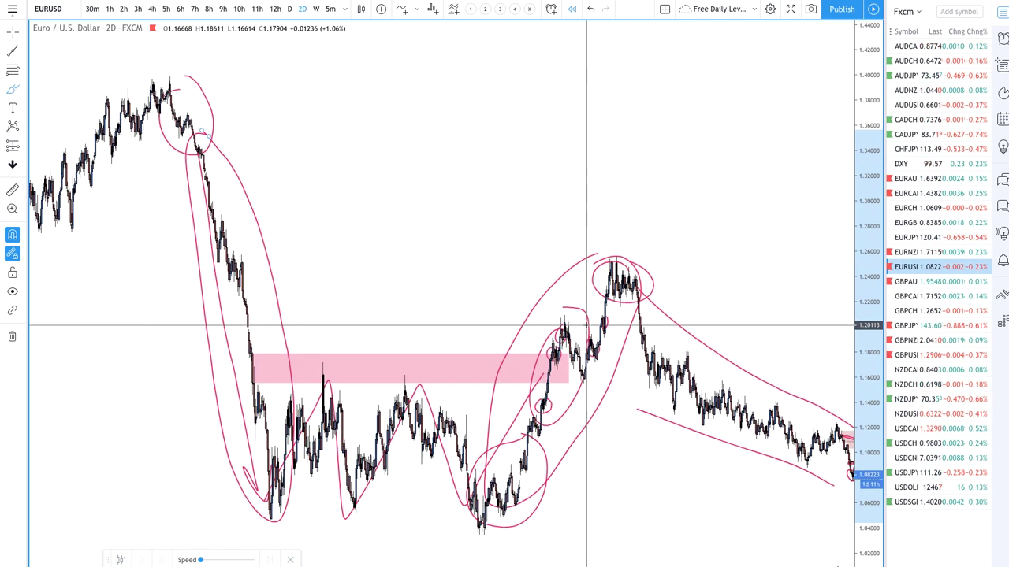
pyautogui.scroll(-2, 586, 325)
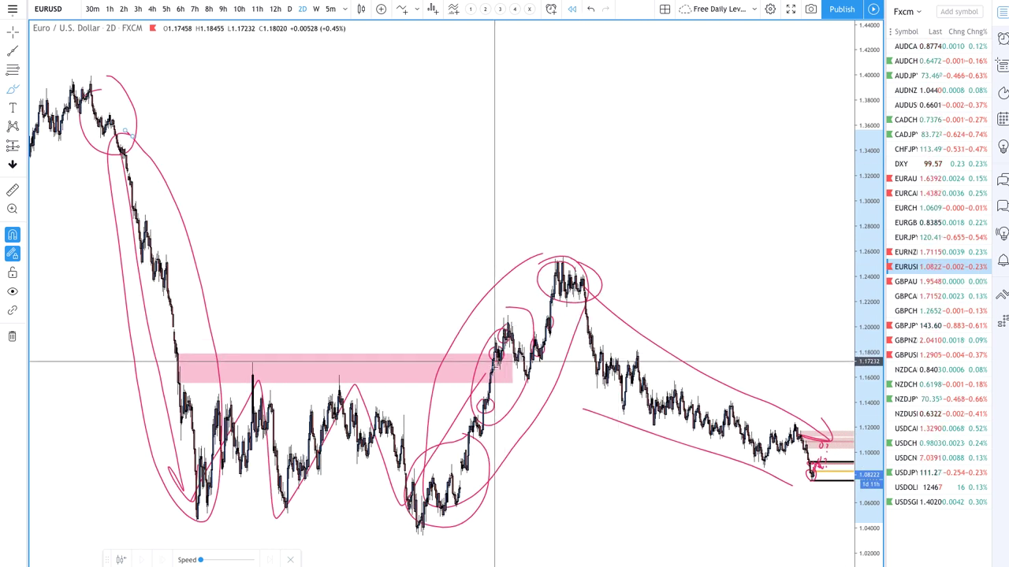